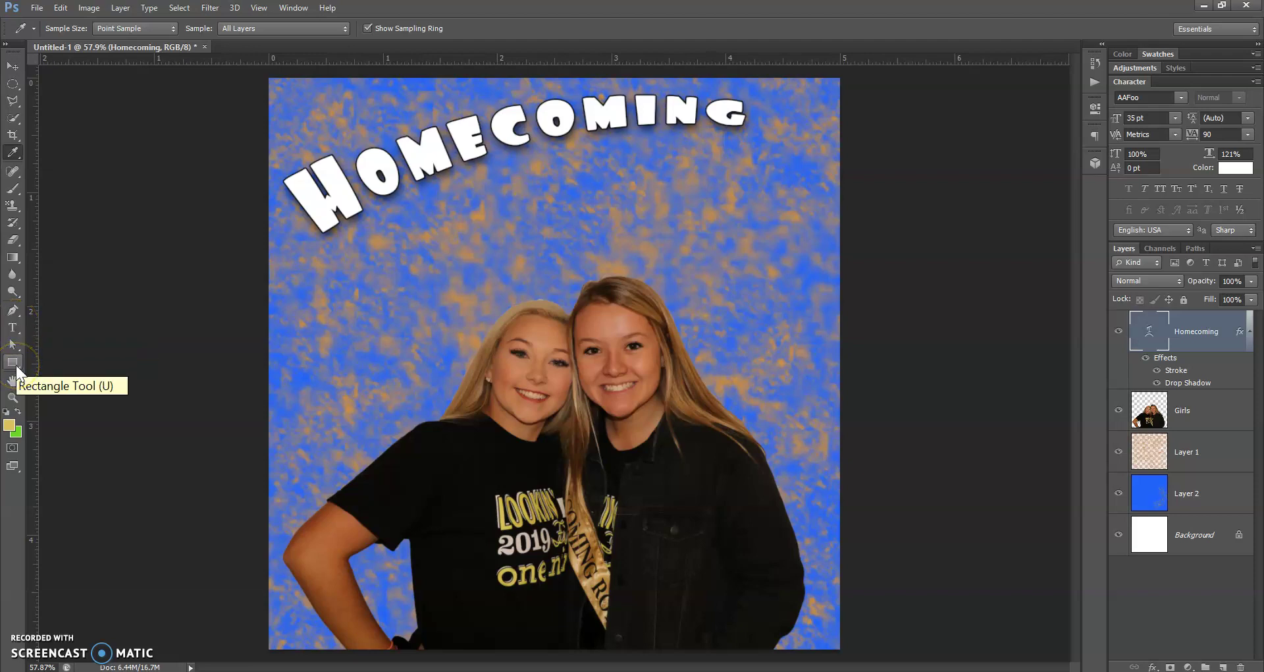
Draw a rectangle about 307 × 287 px beside the girls and add a smaller square above their heads on the same layer.
click(13, 362)
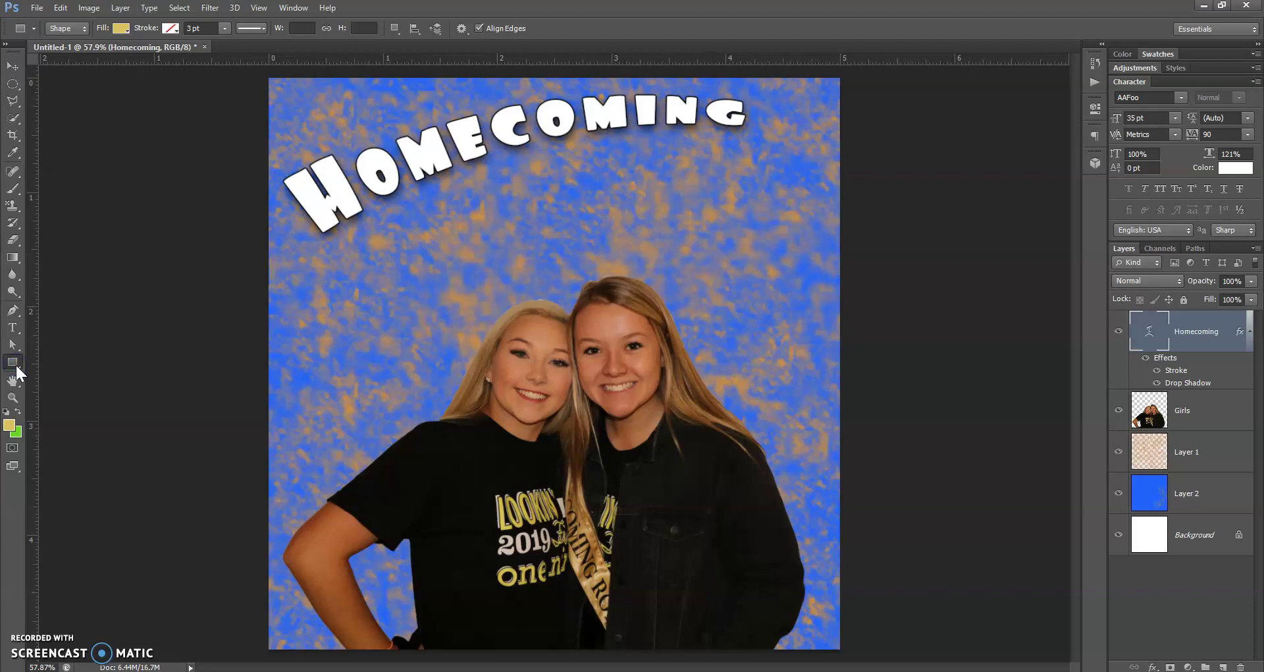
click(16, 364)
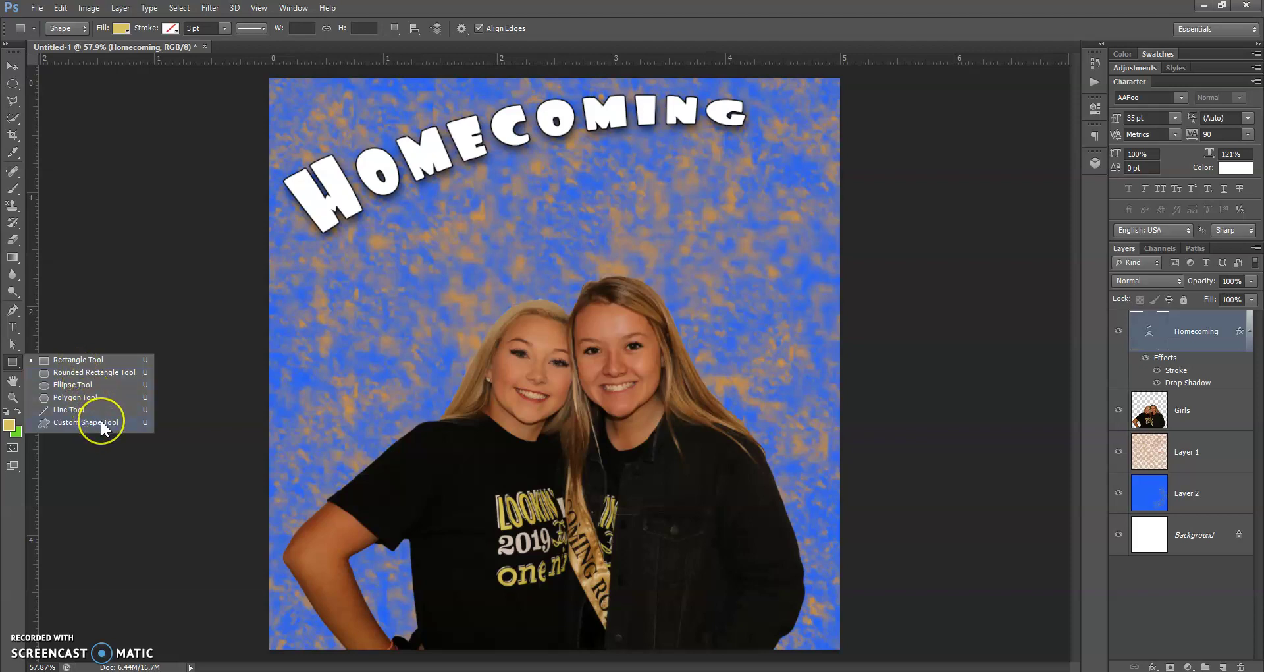
click(106, 363)
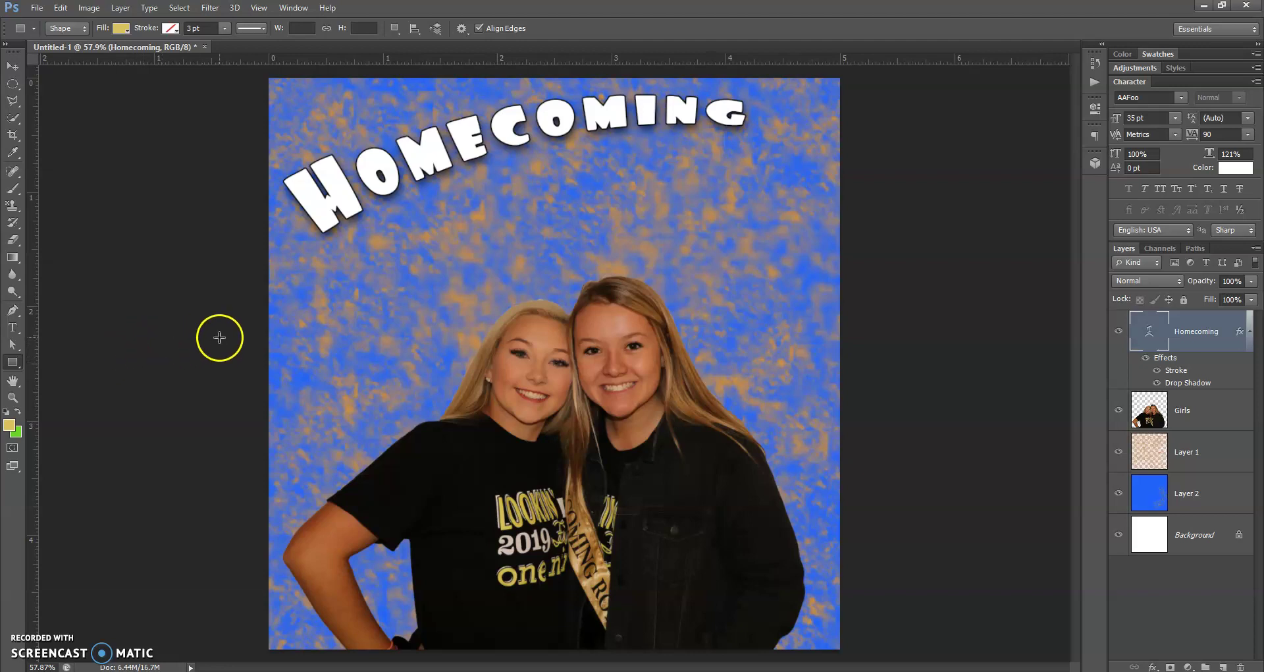
drag(330, 291, 446, 399)
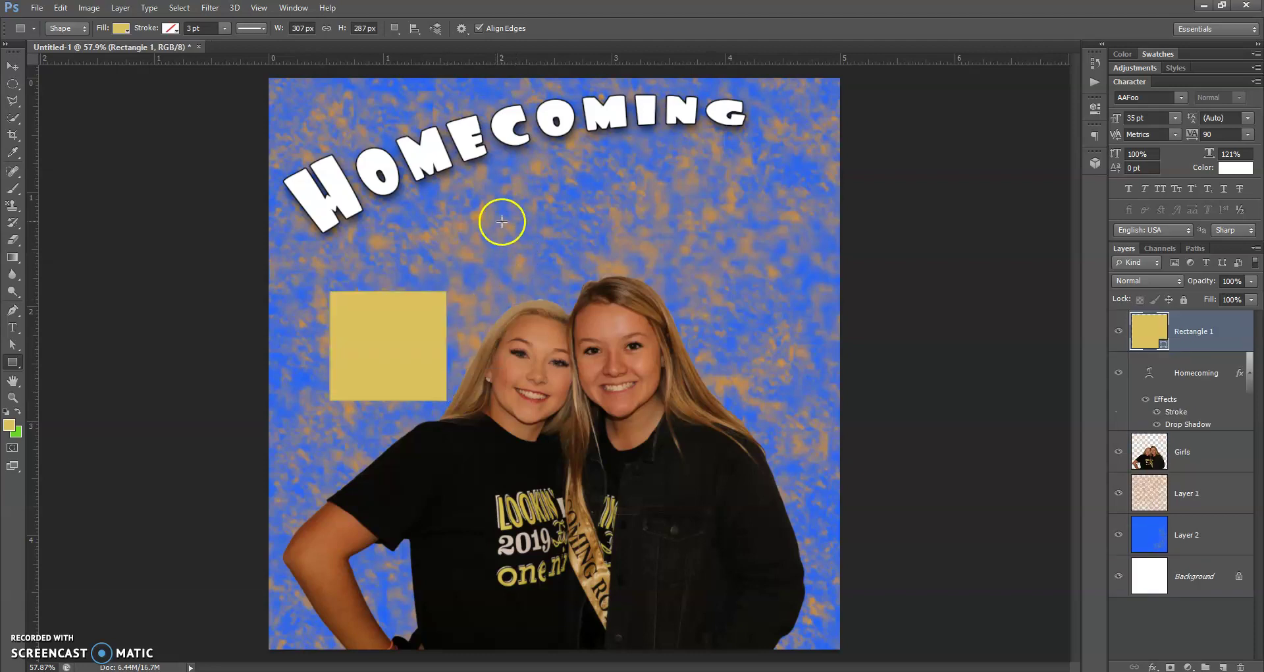
drag(501, 221, 591, 303)
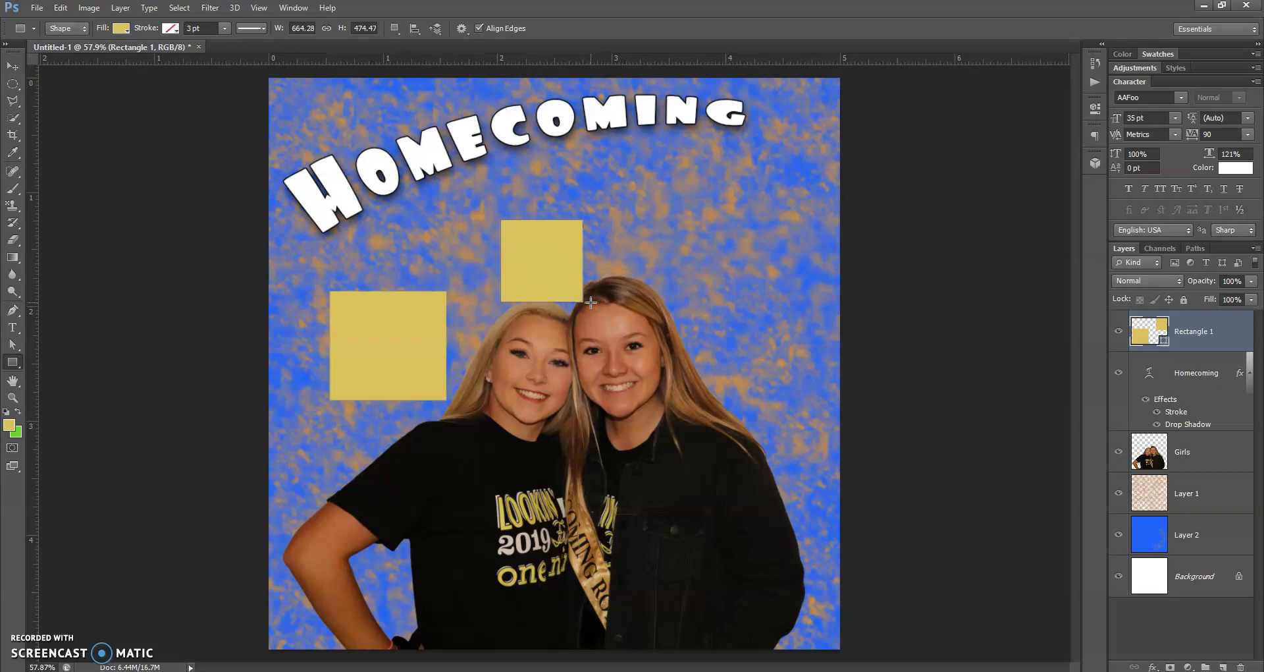
Create a rectangle exactly 1 in wide and 1.5 in high beside the long-haired girl in the denim jacket.
click(667, 214)
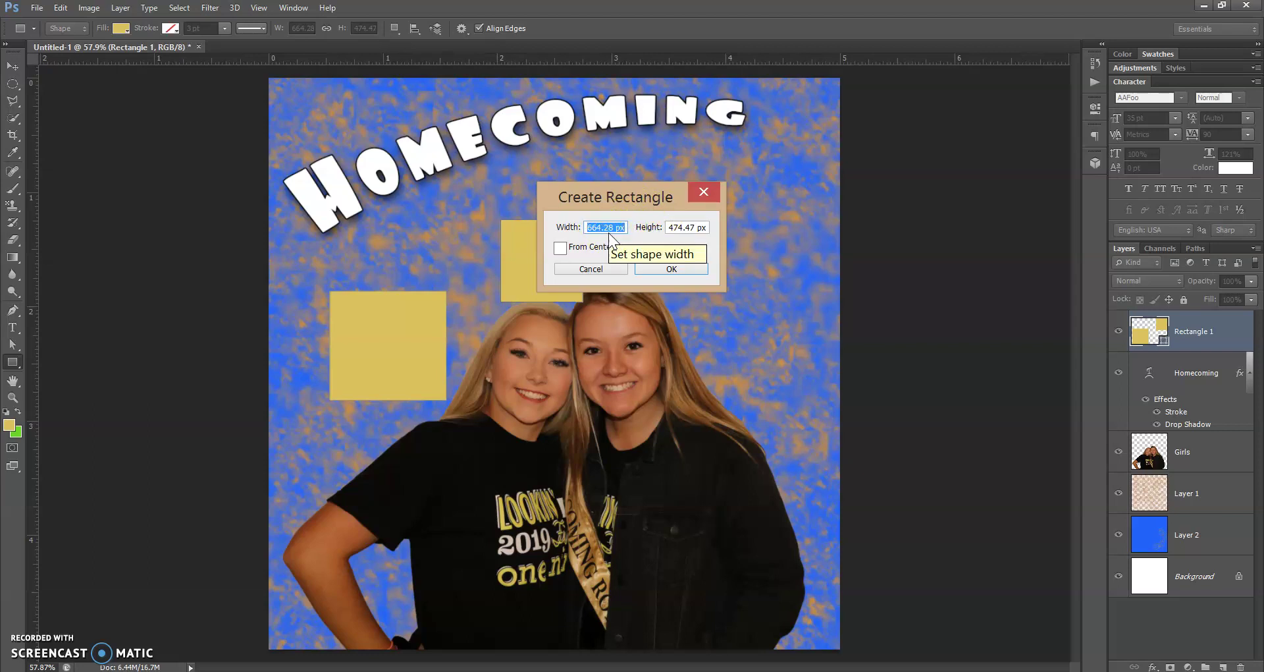
text(1 in)
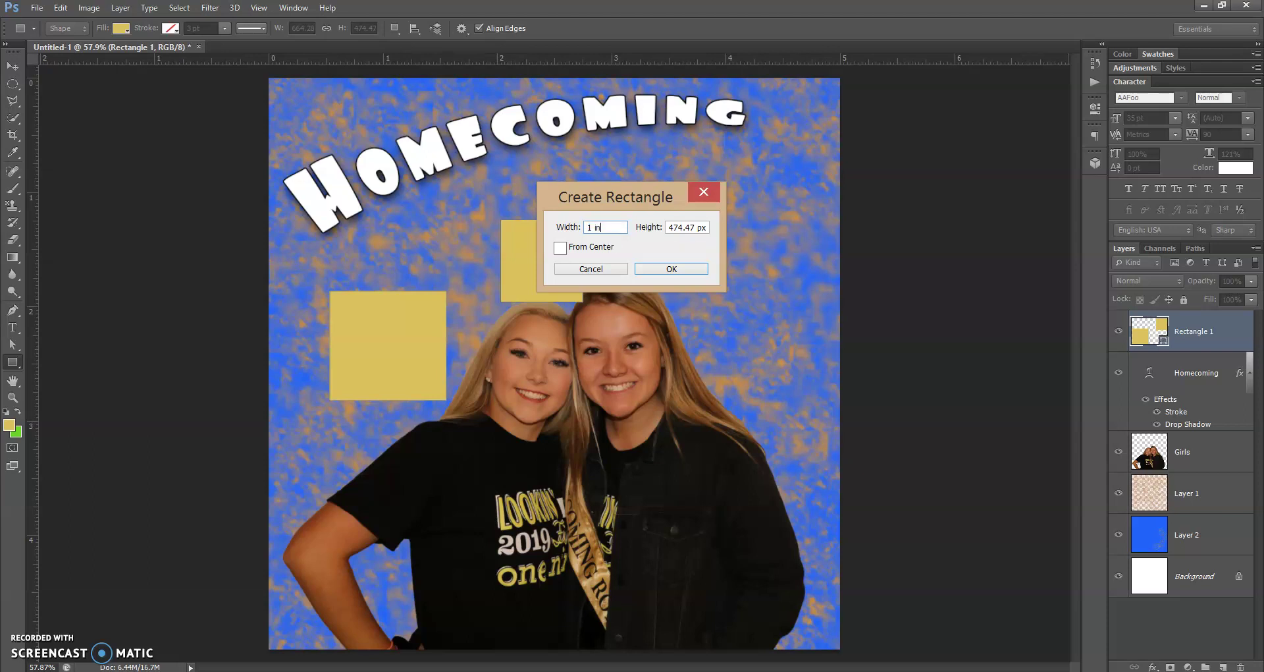
key(Tab)
text(1.5 in)
click(667, 268)
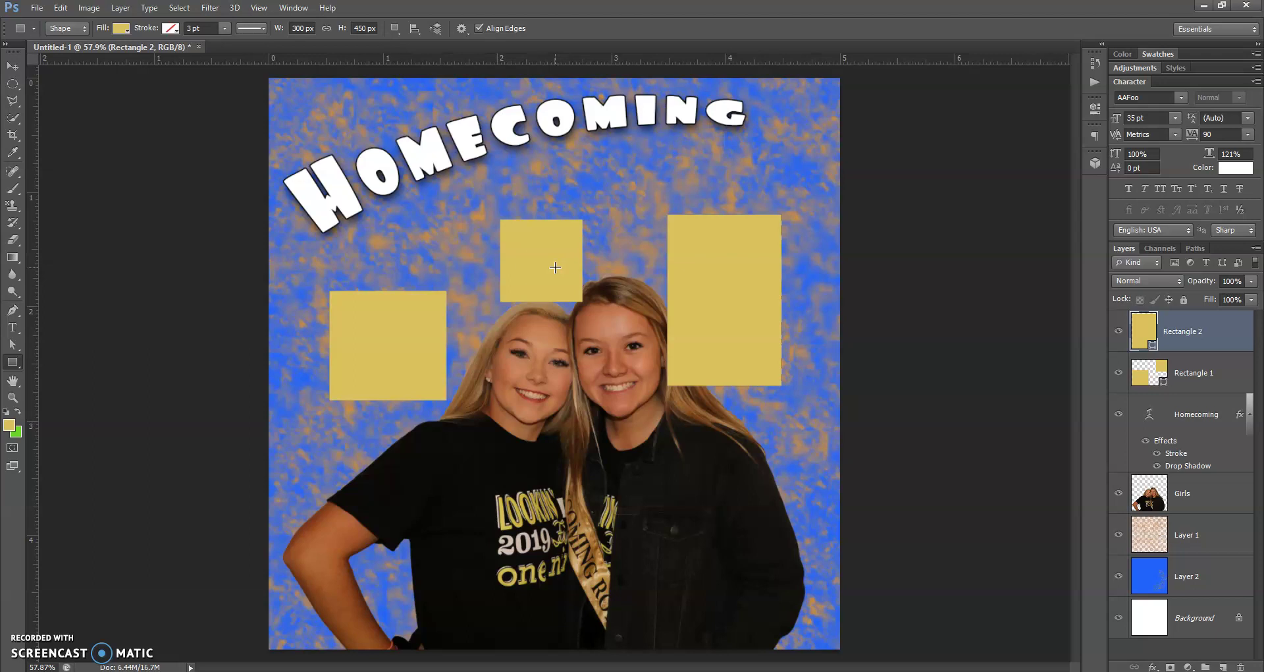
Delete both rectangle layers from the document.
click(1220, 339)
key(Delete)
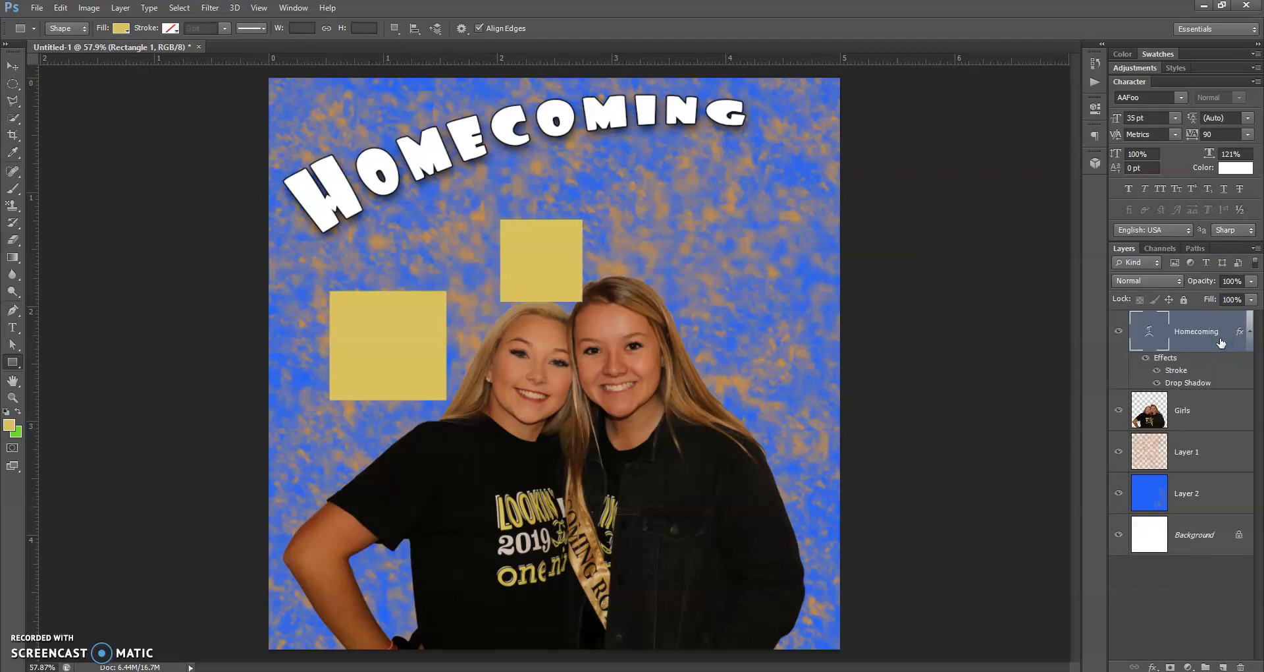
key(Delete)
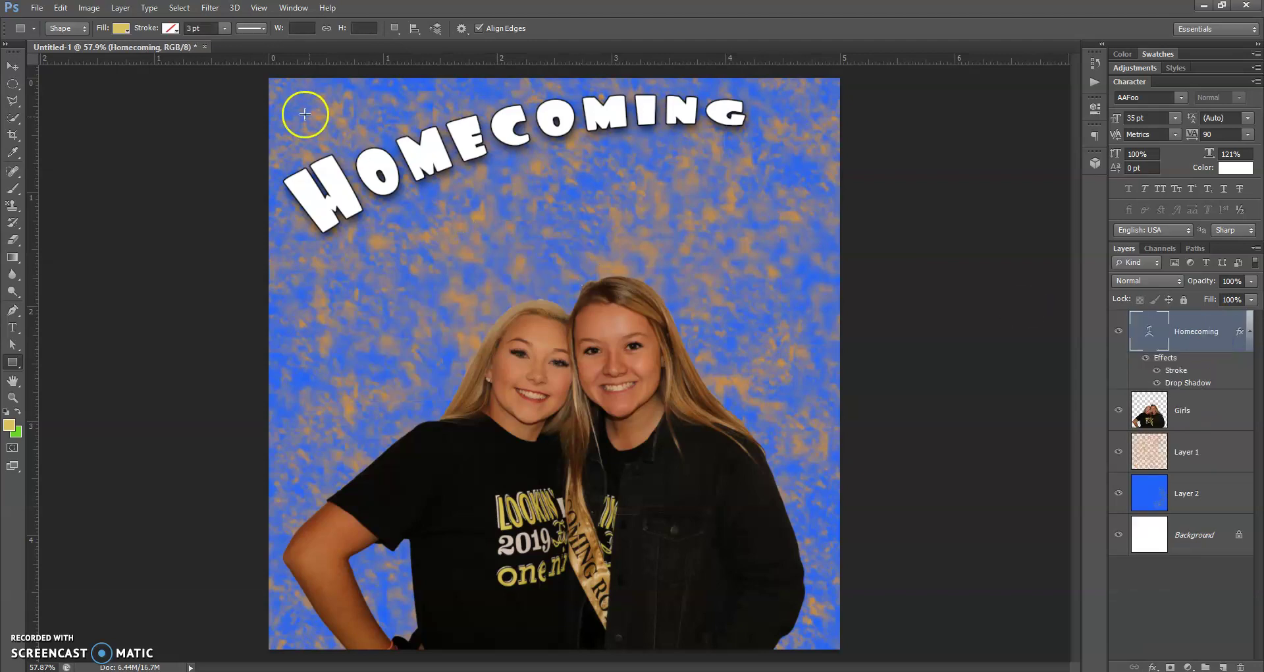
Examine the Rectangle tool's fill colours, stroke colours and stroke line options, and the foreground and background colours.
click(121, 29)
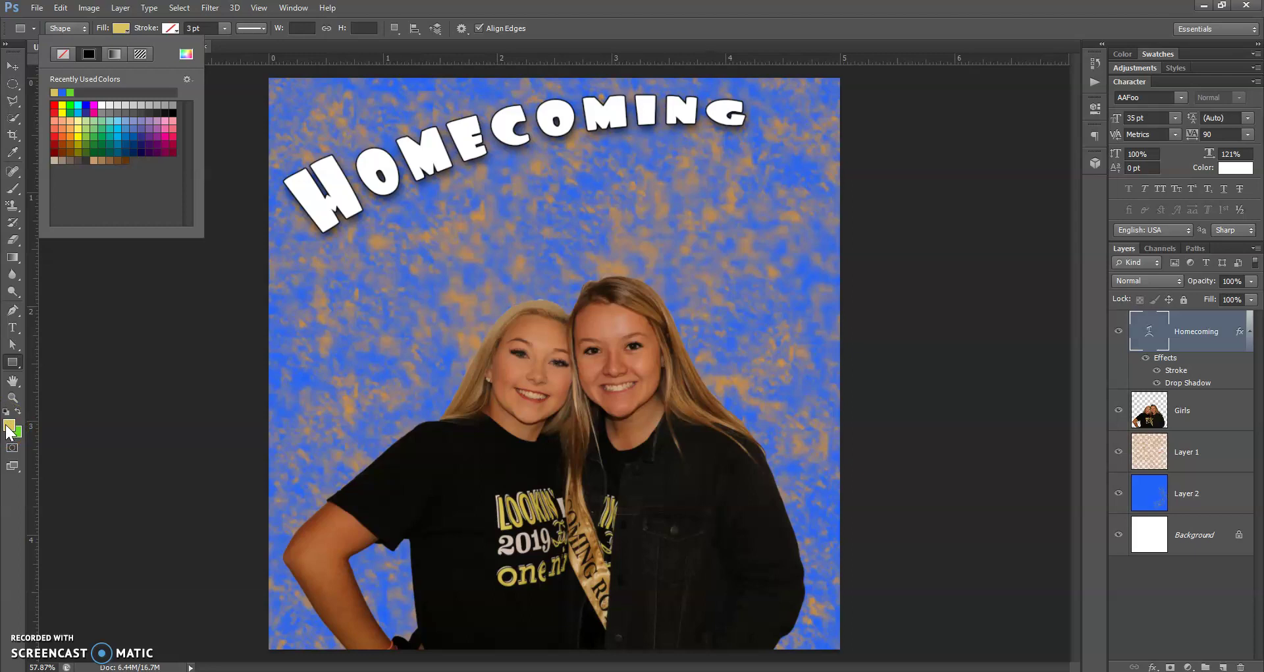
click(21, 429)
click(46, 369)
click(15, 421)
click(138, 30)
click(171, 29)
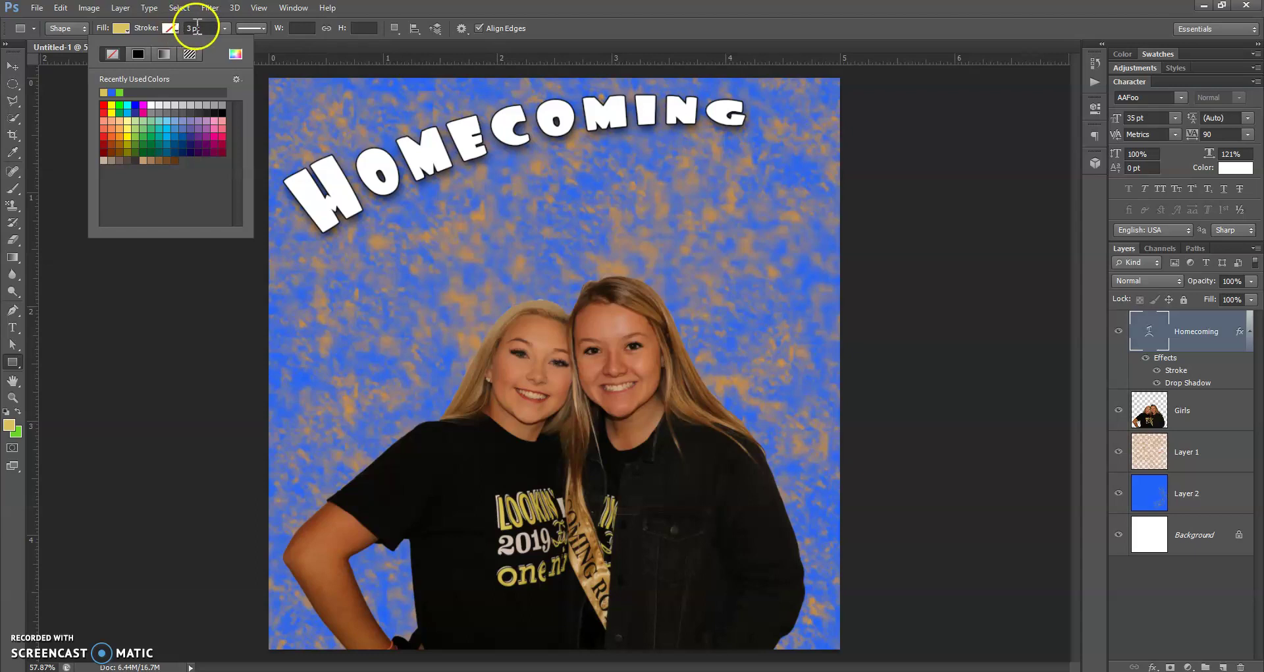
click(257, 27)
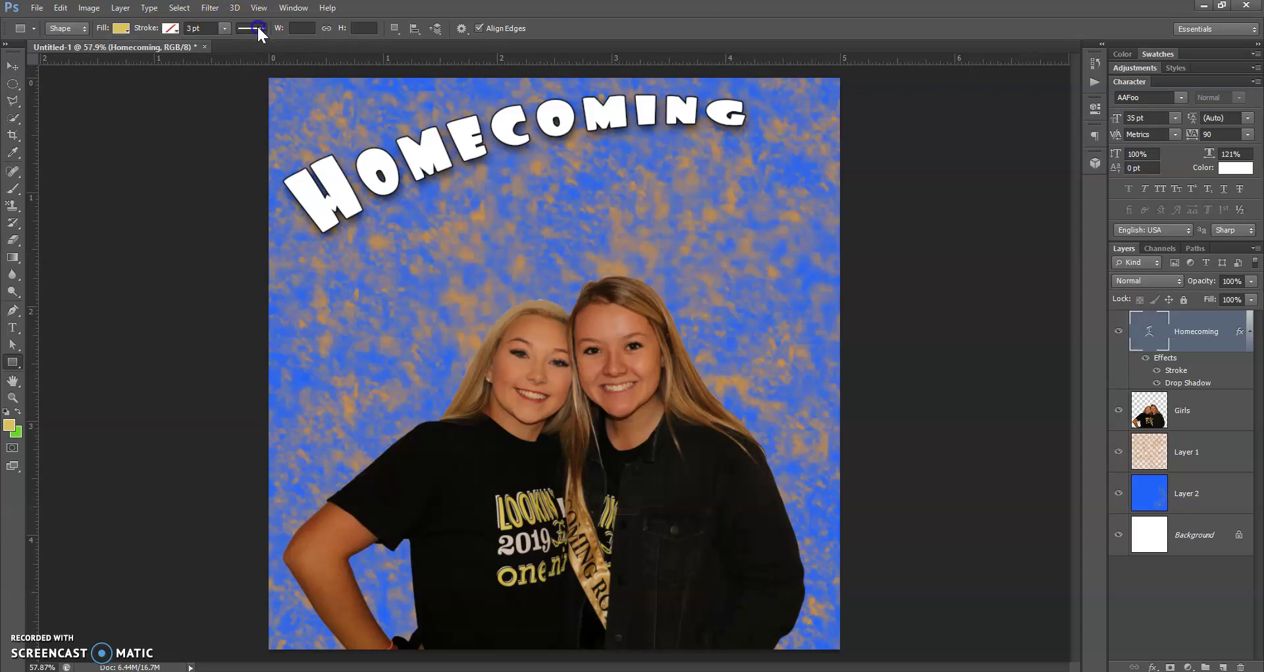
click(257, 27)
click(259, 28)
Set the Rectangle tool to a pinkish-red fill with a white dashed stroke.
click(121, 29)
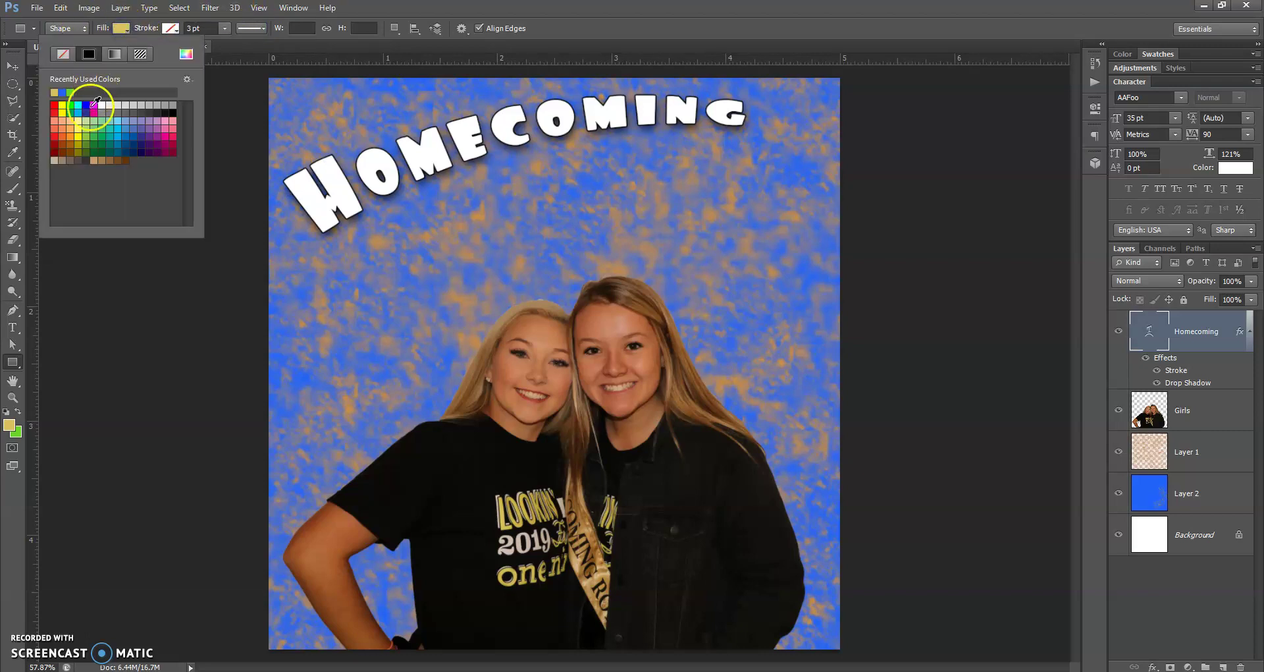
click(173, 137)
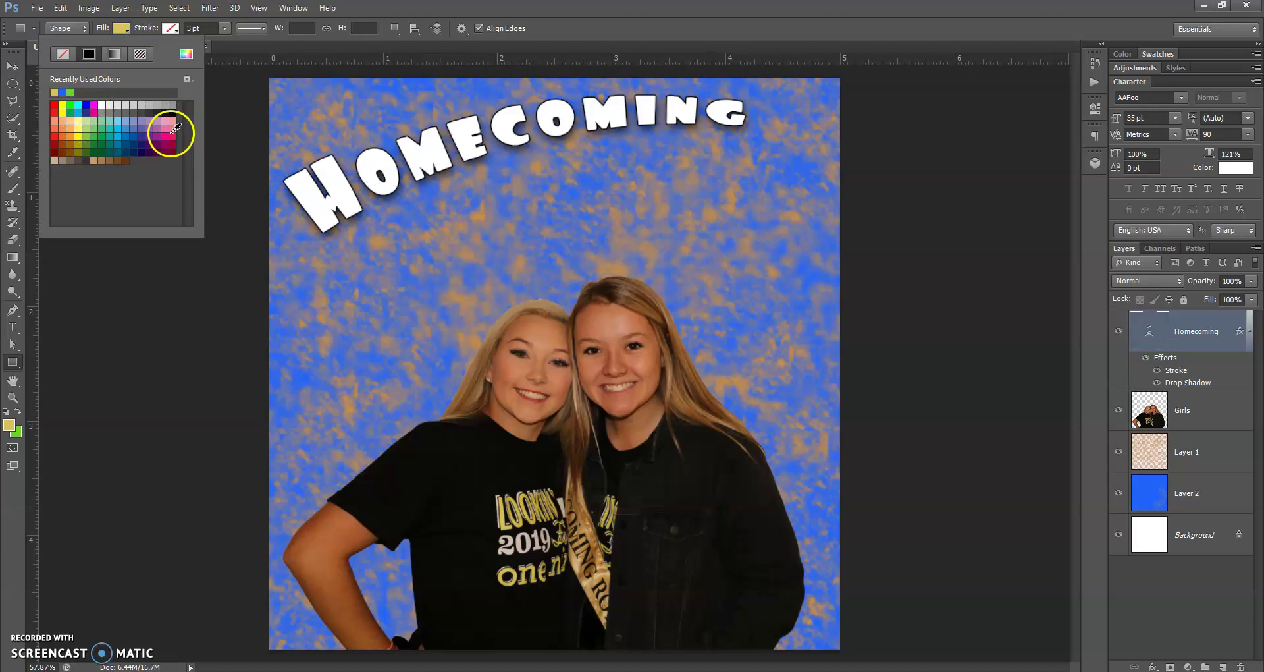
click(172, 28)
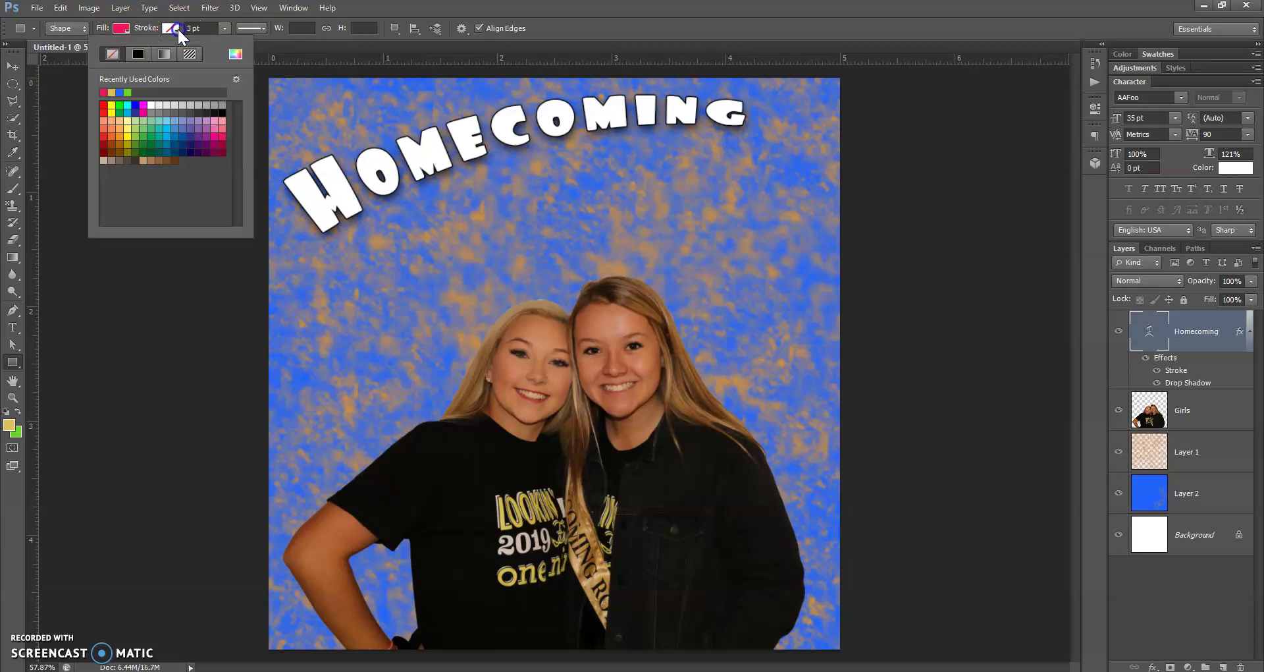
click(152, 106)
click(250, 29)
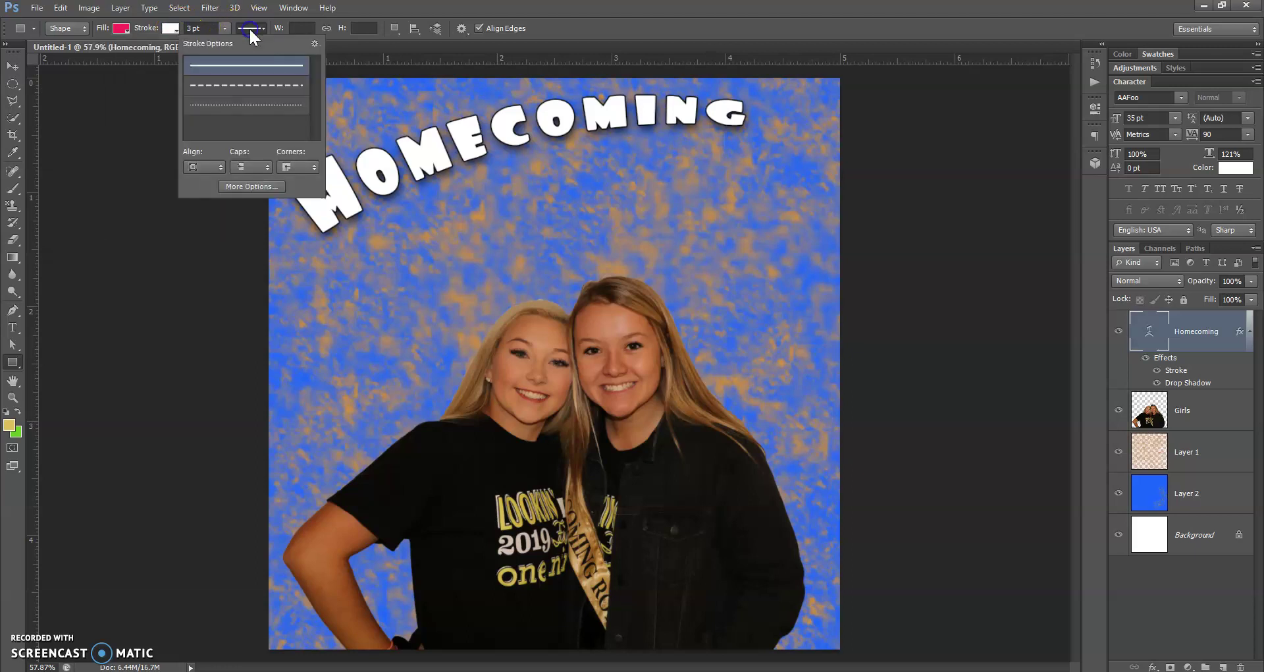
click(256, 85)
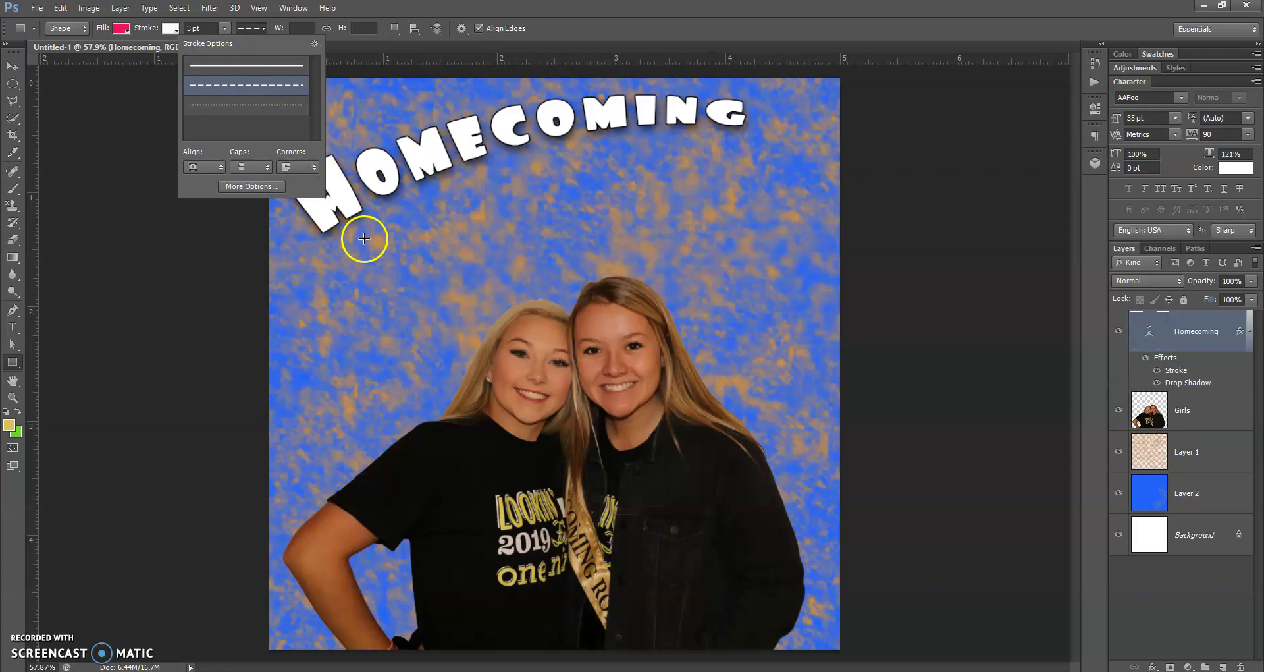
Draw a test rectangle about 297 × 288 px beside the blonde girl's head and delete its layer.
mouse_move(322, 267)
mouse_down()
mouse_move(403, 325)
mouse_move(435, 376)
mouse_up()
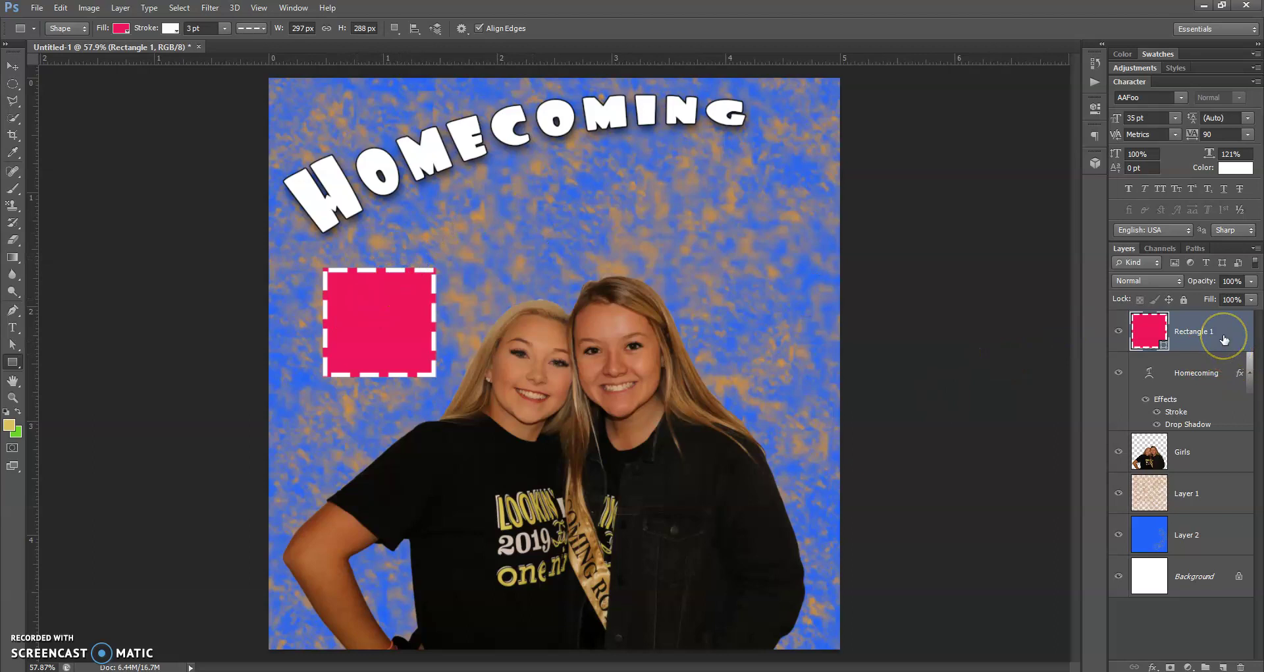
key(Delete)
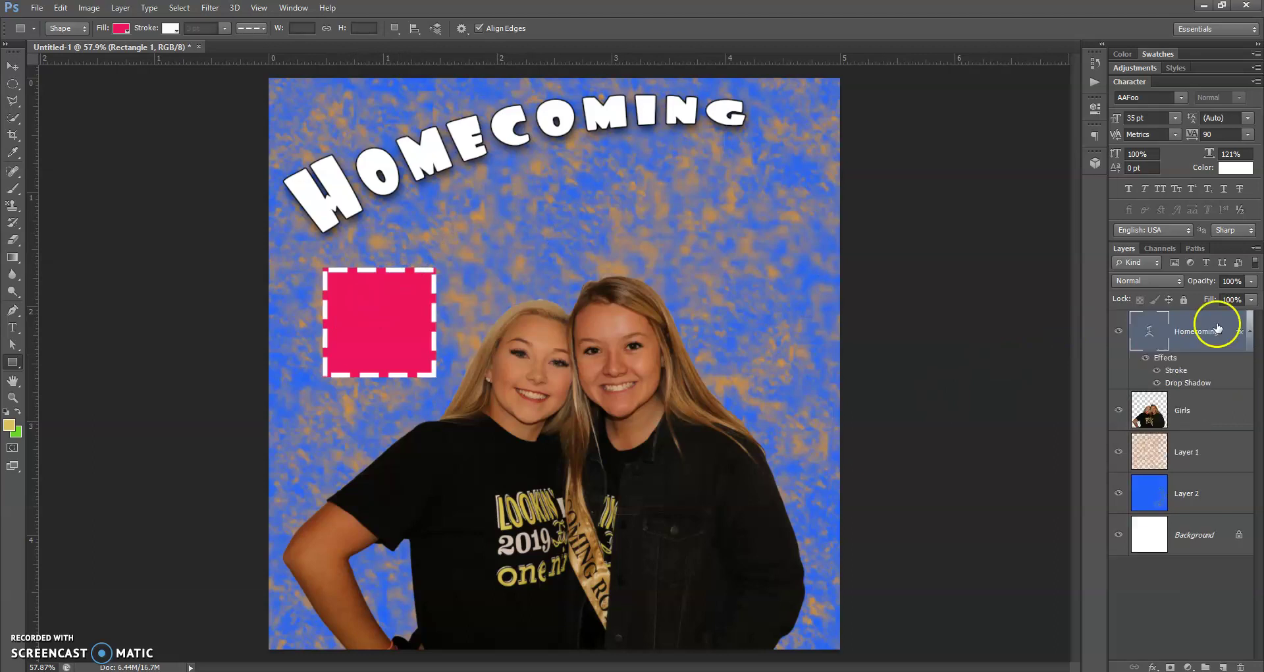
Draw a rounded rectangle about 368 × 218 px below the start of the Homecoming text and delete its layer.
click(16, 365)
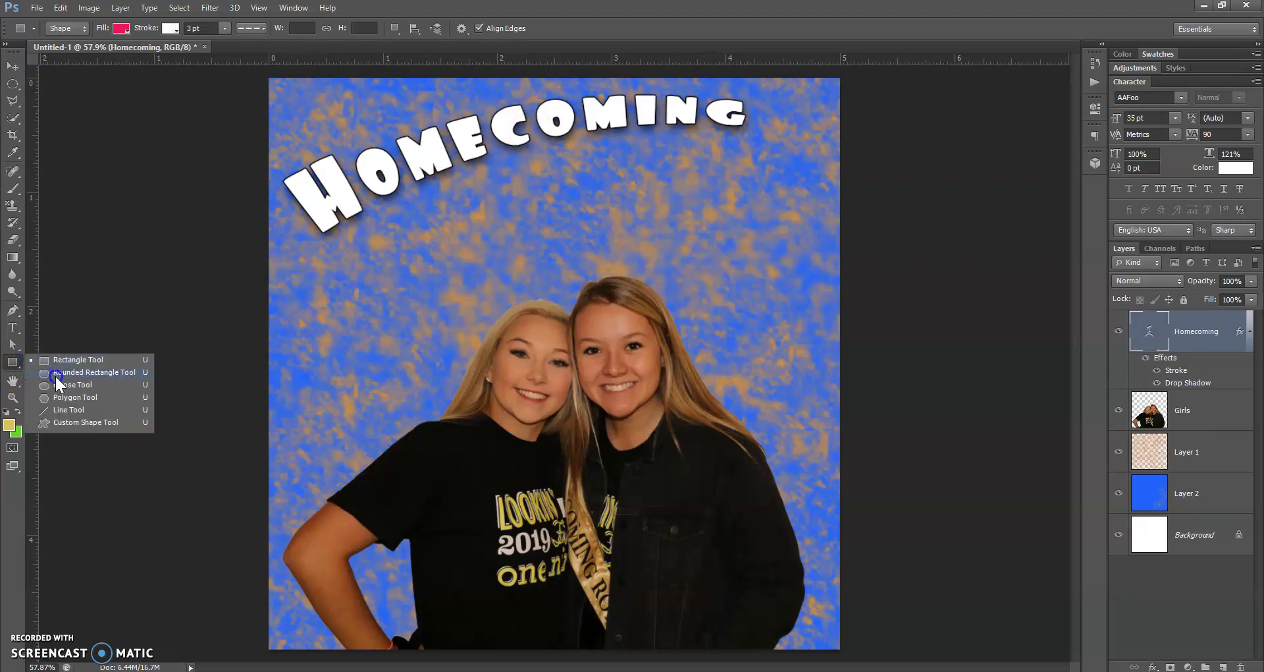
click(56, 373)
drag(317, 272, 454, 351)
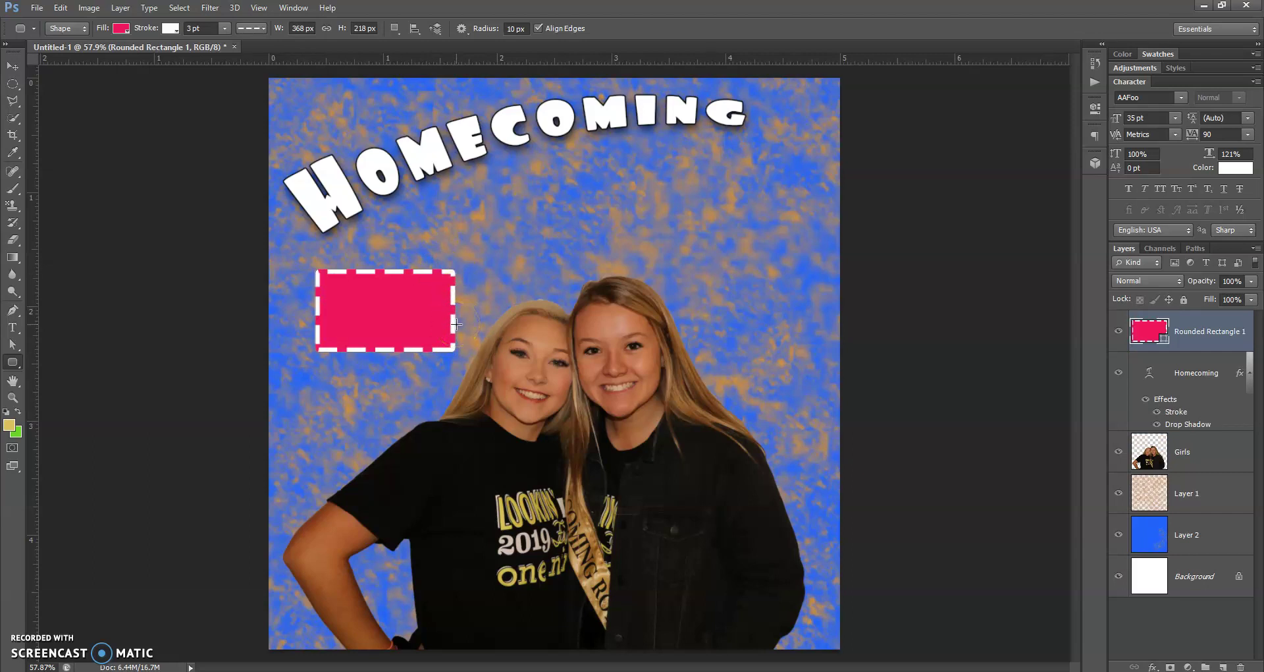
scroll(1215, 347, down, 1)
click(1215, 347)
Draw an ellipse about 343 × 267 px beside the blonde girl's head.
click(127, 389)
click(13, 364)
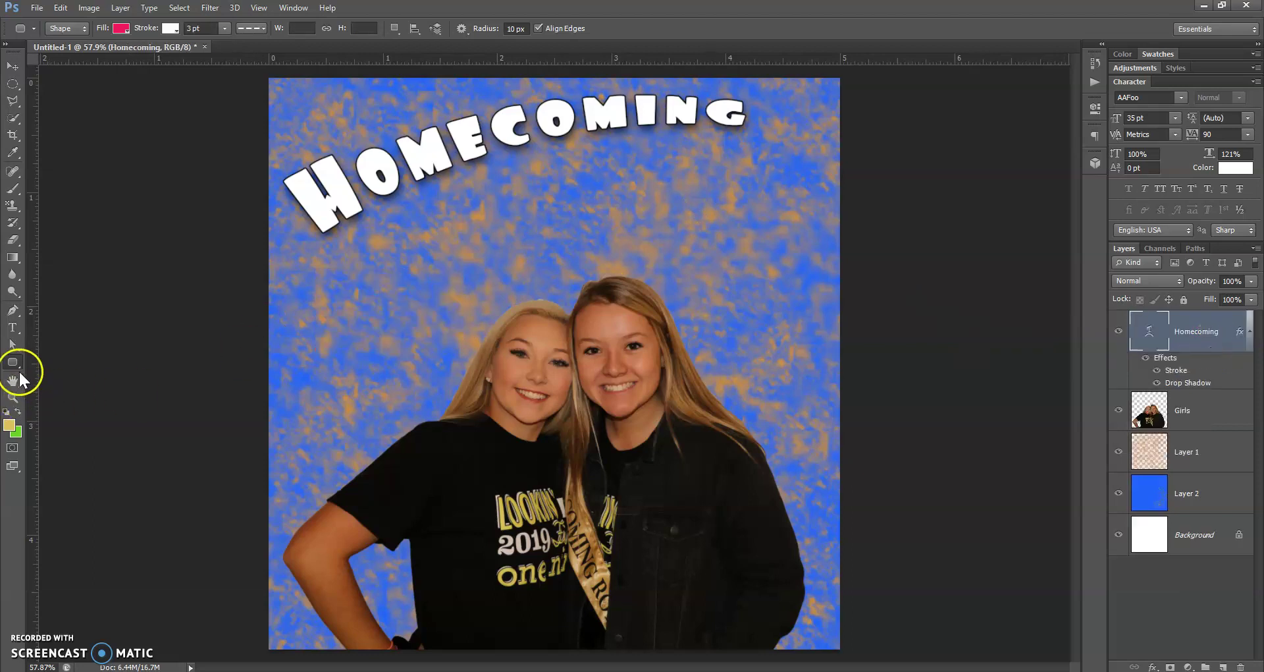
click(38, 383)
drag(318, 272, 447, 373)
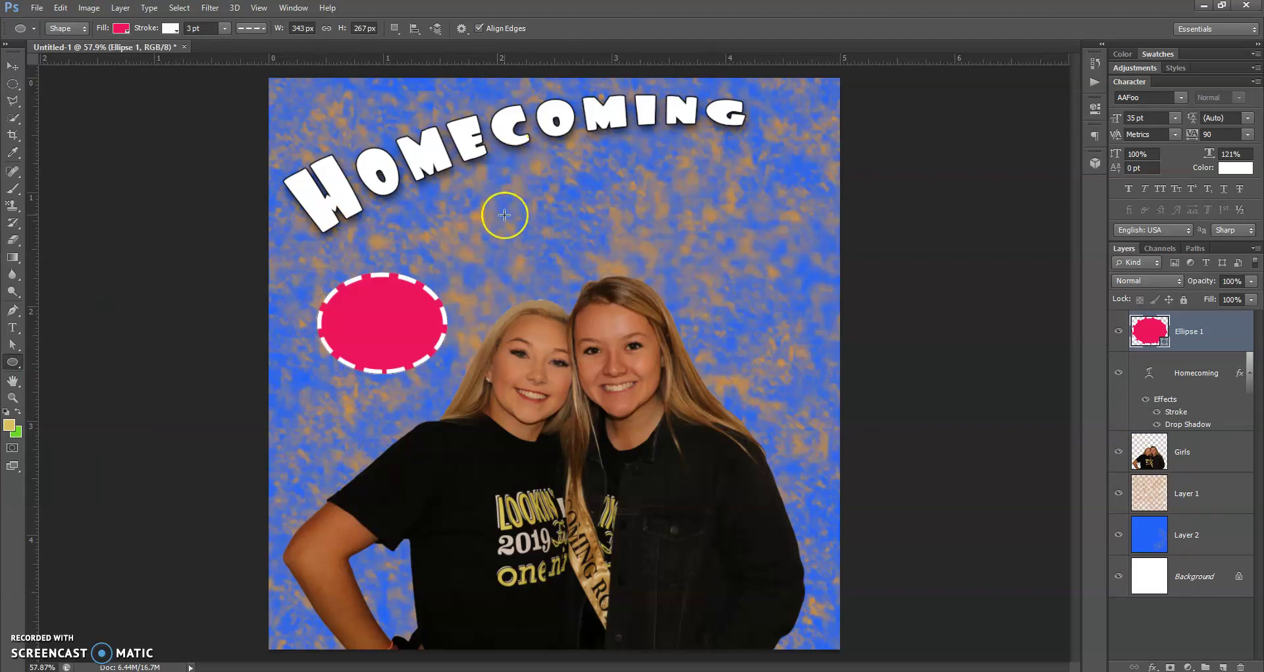
Try adding a perfect circle about 1.19 in across to the ellipse's layer, then undo it.
drag(501, 225, 636, 355)
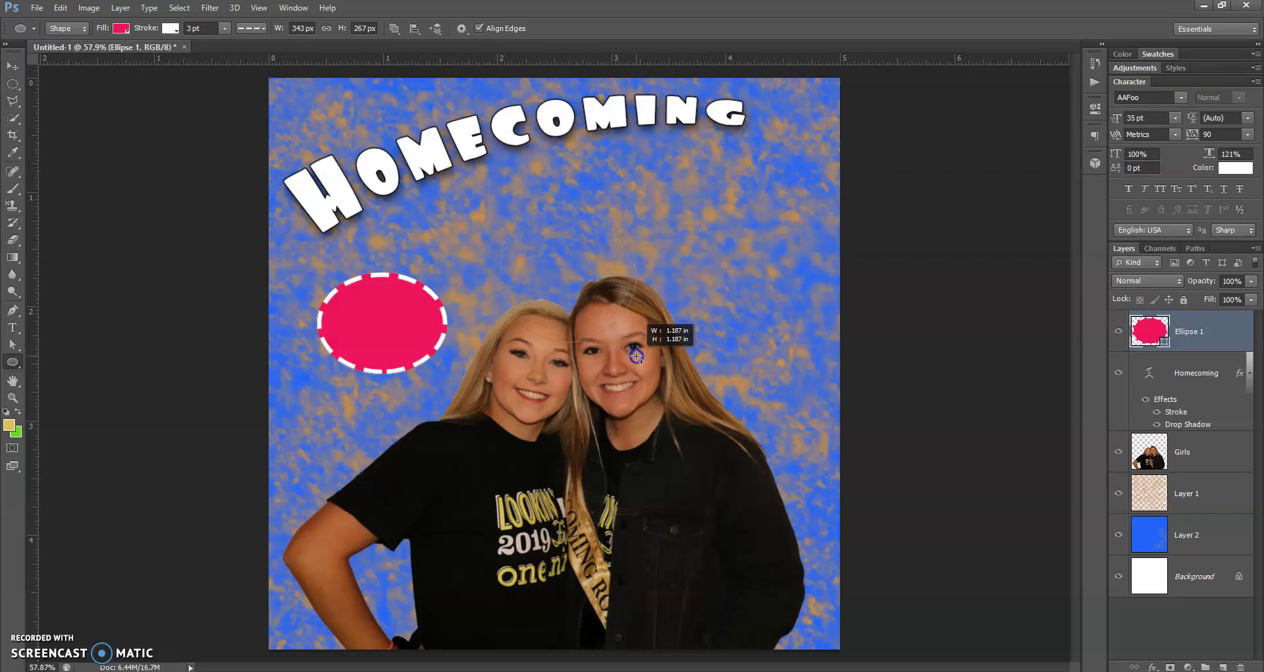
drag(636, 356, 636, 356)
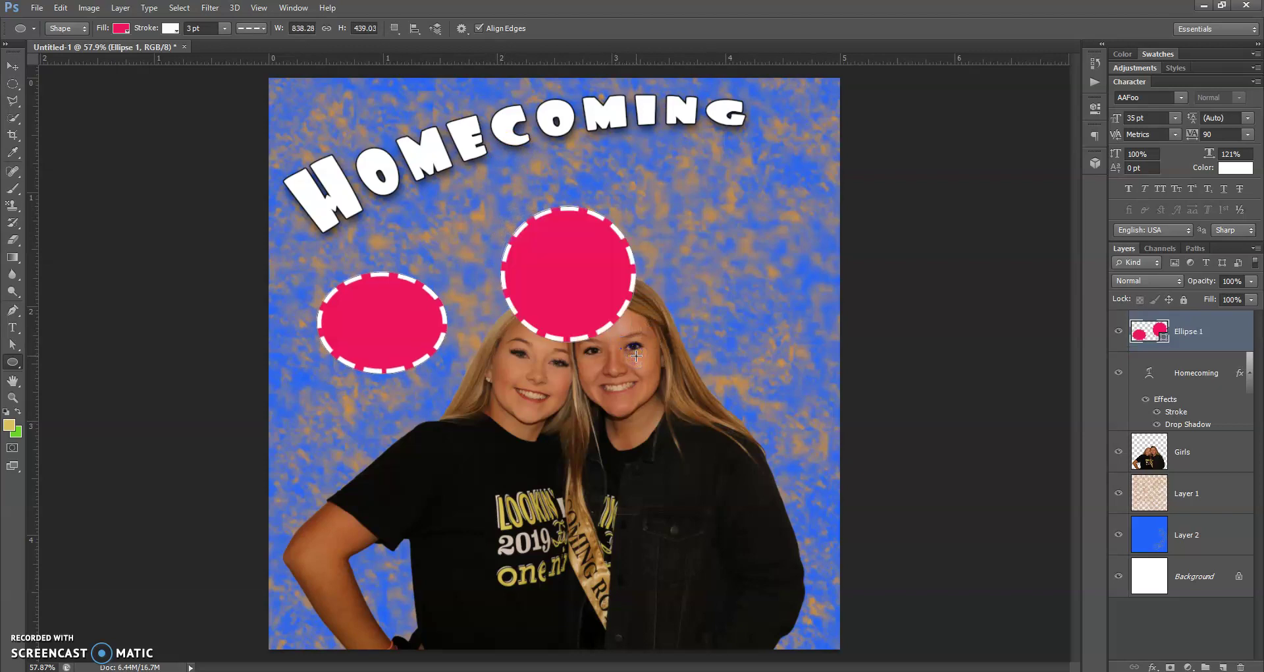
key(ctrl+z)
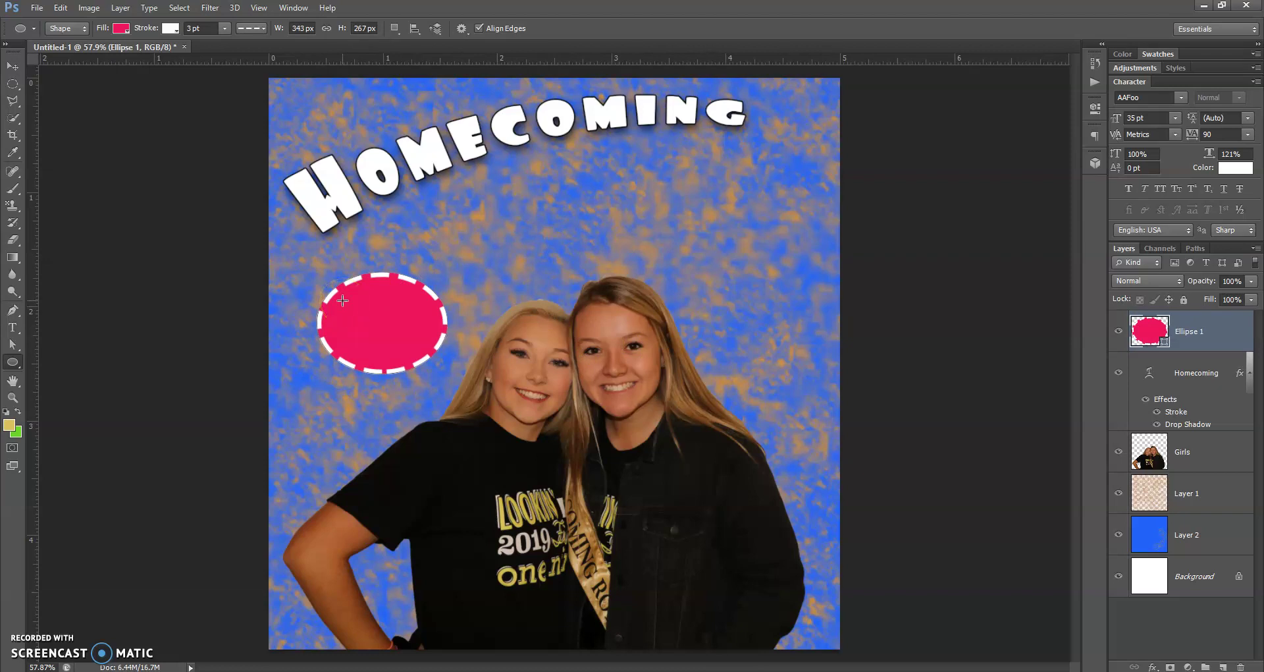
Draw two more ellipses on separate layers, one above the girls' heads and one about 255 × 289 px beside them.
drag(493, 184, 638, 279)
drag(701, 247, 799, 357)
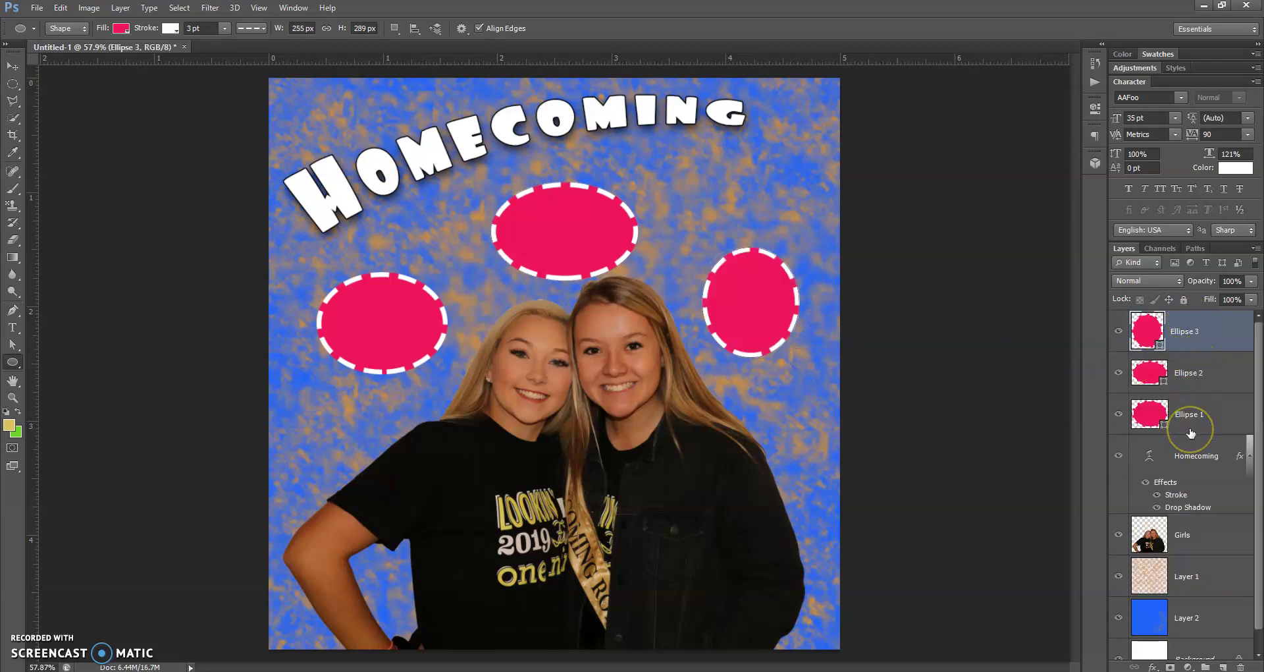
Delete the Ellipse 3 and Ellipse 2 layers.
click(1163, 306)
click(1169, 321)
double_click(1188, 321)
key(Delete)
key(Delete)
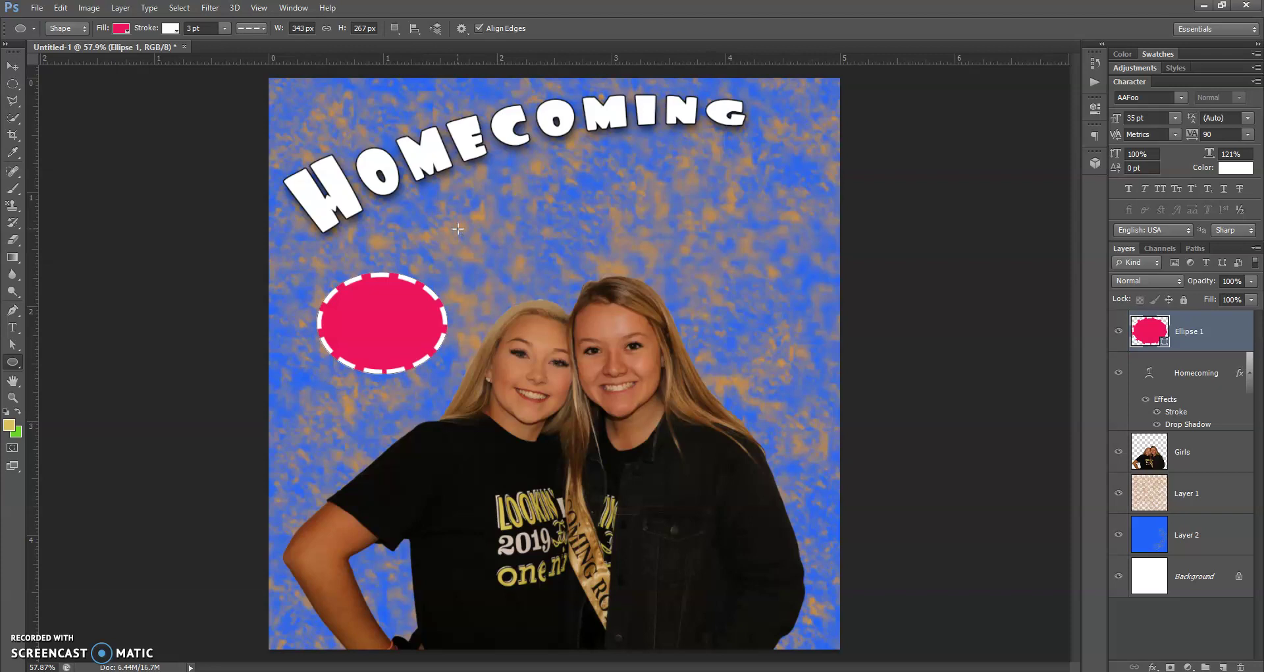
Add a new layer, draw a circle about 327 px across above the blonde girl, and switch to the Move tool.
click(1222, 667)
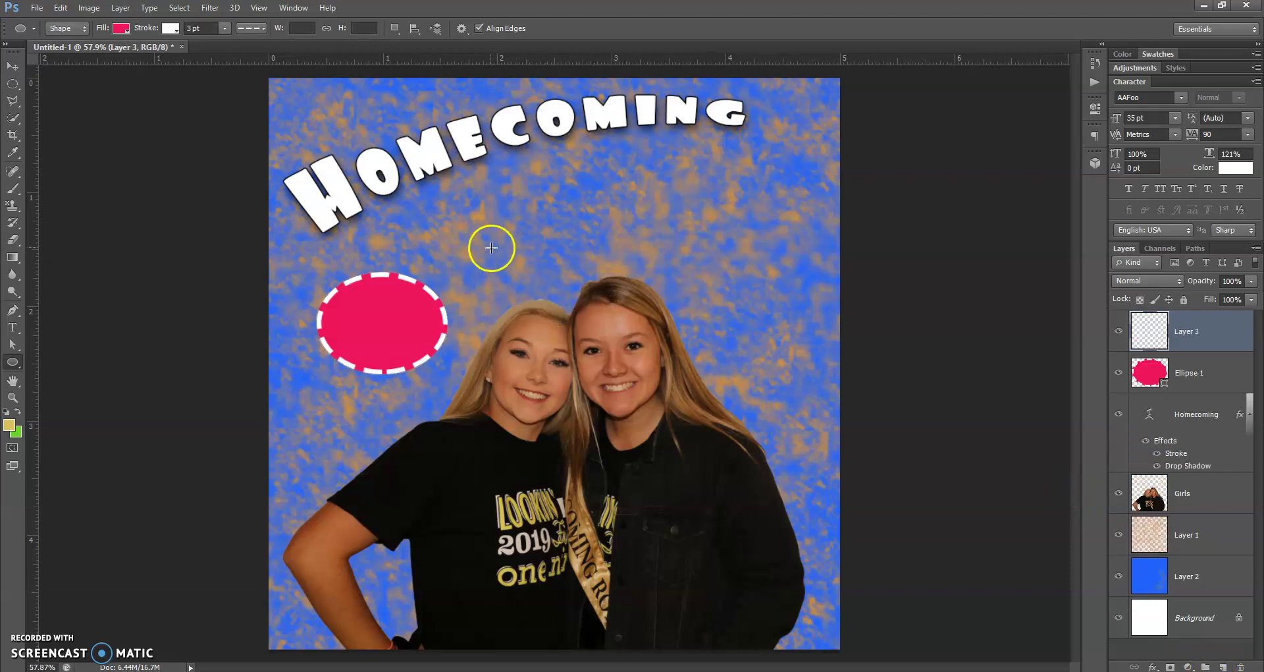
drag(468, 219, 601, 342)
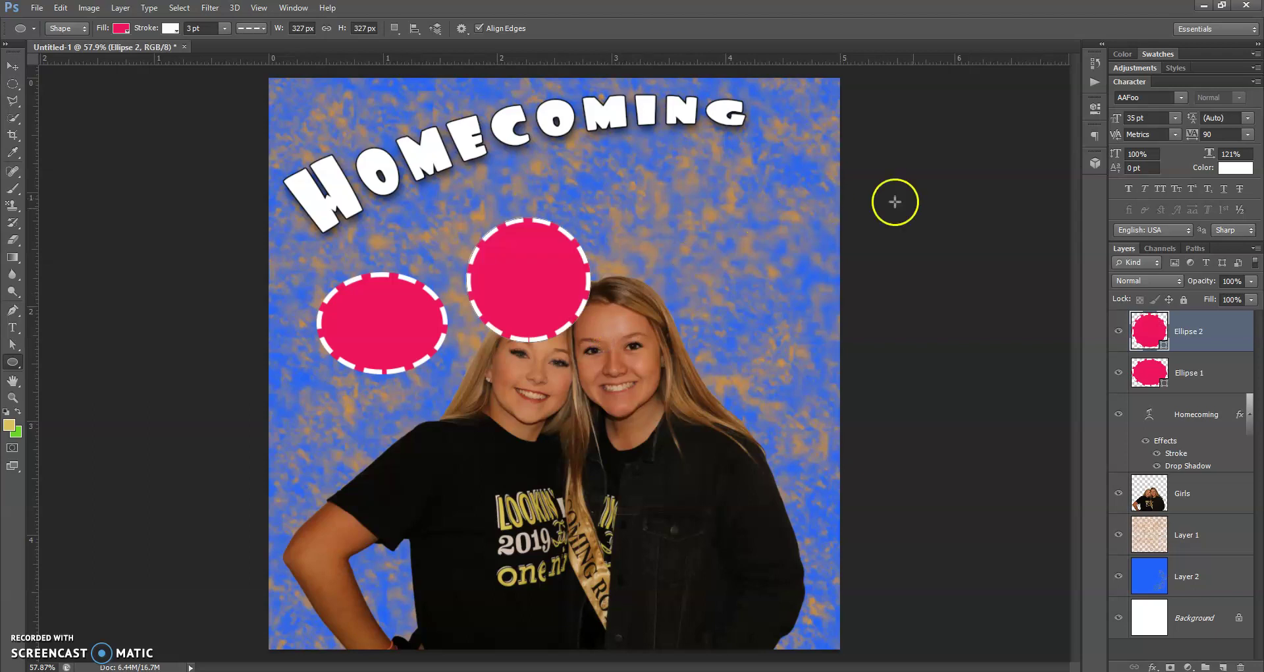
click(1183, 321)
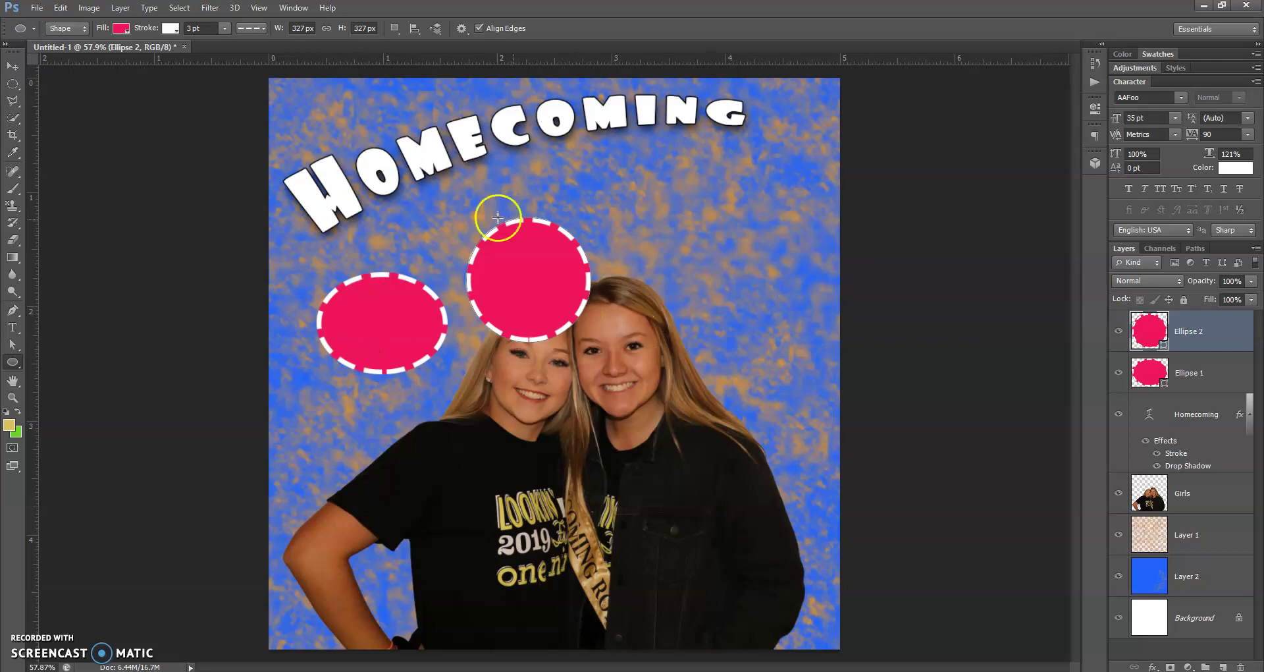
click(13, 66)
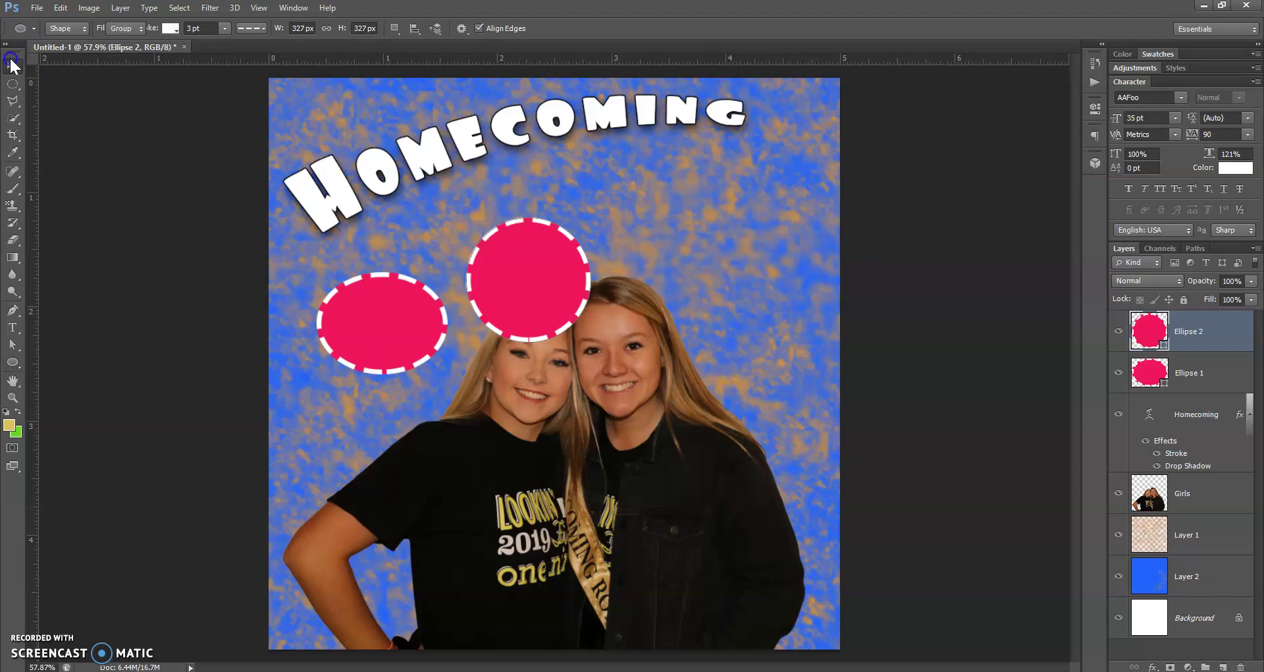
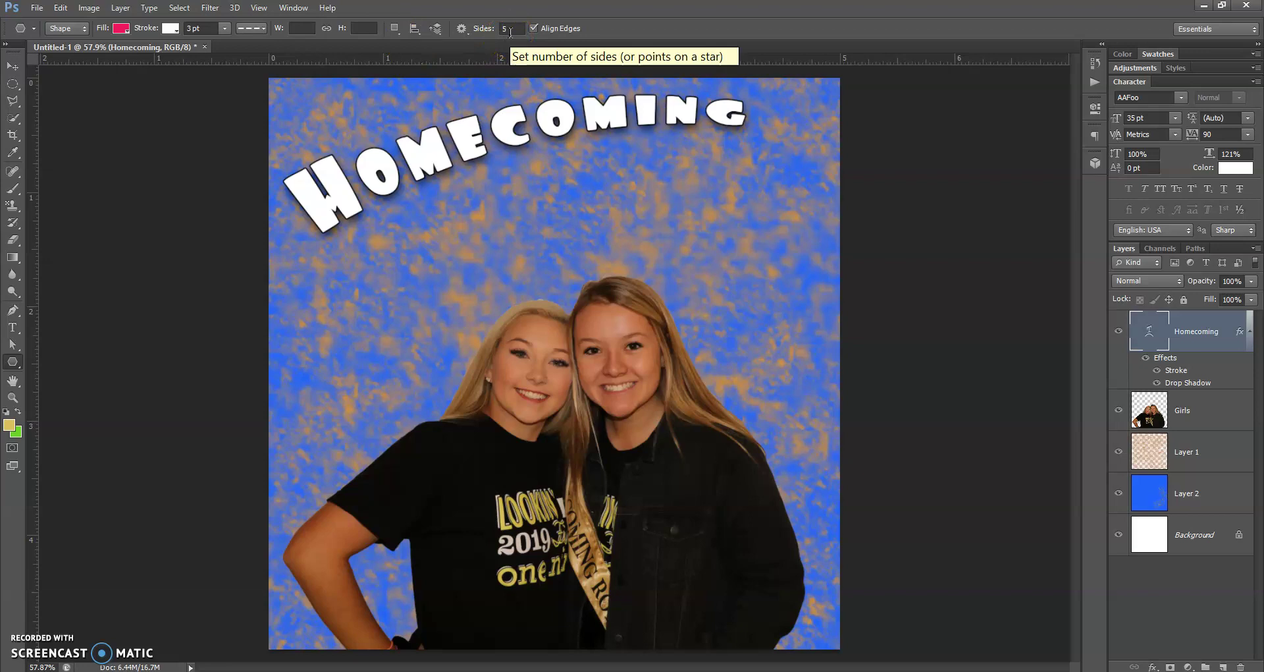
key(ctrl+alt+z)
key(ctrl+alt+z)
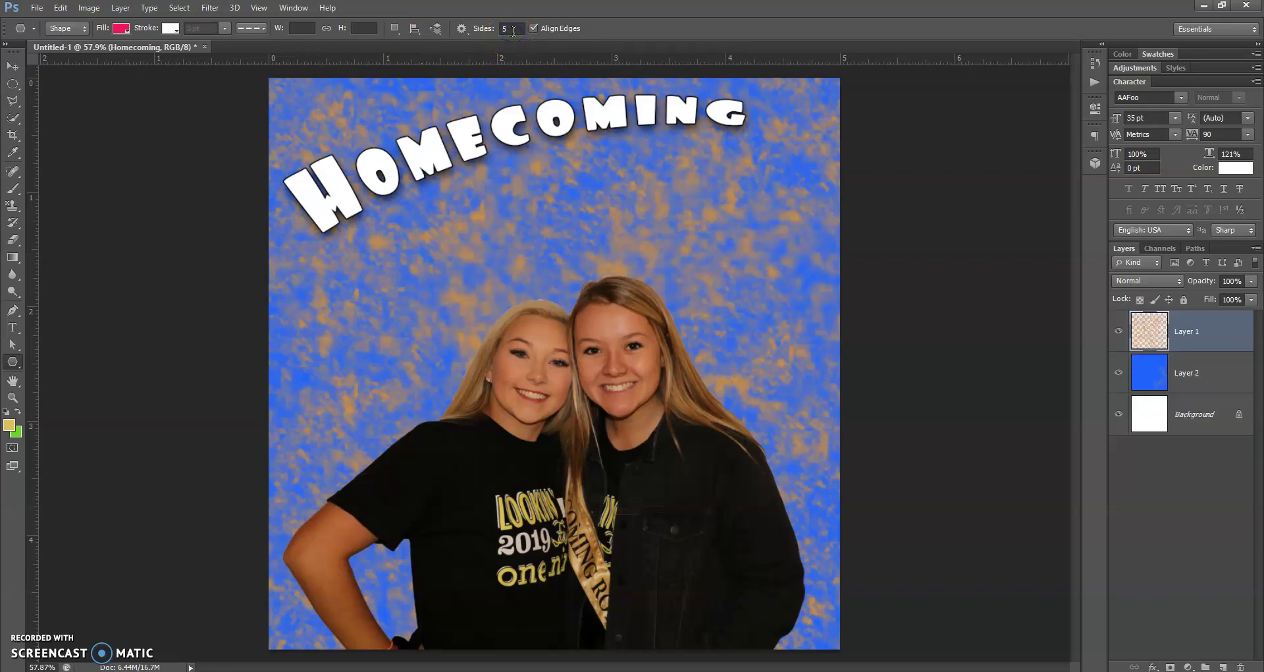
click(513, 29)
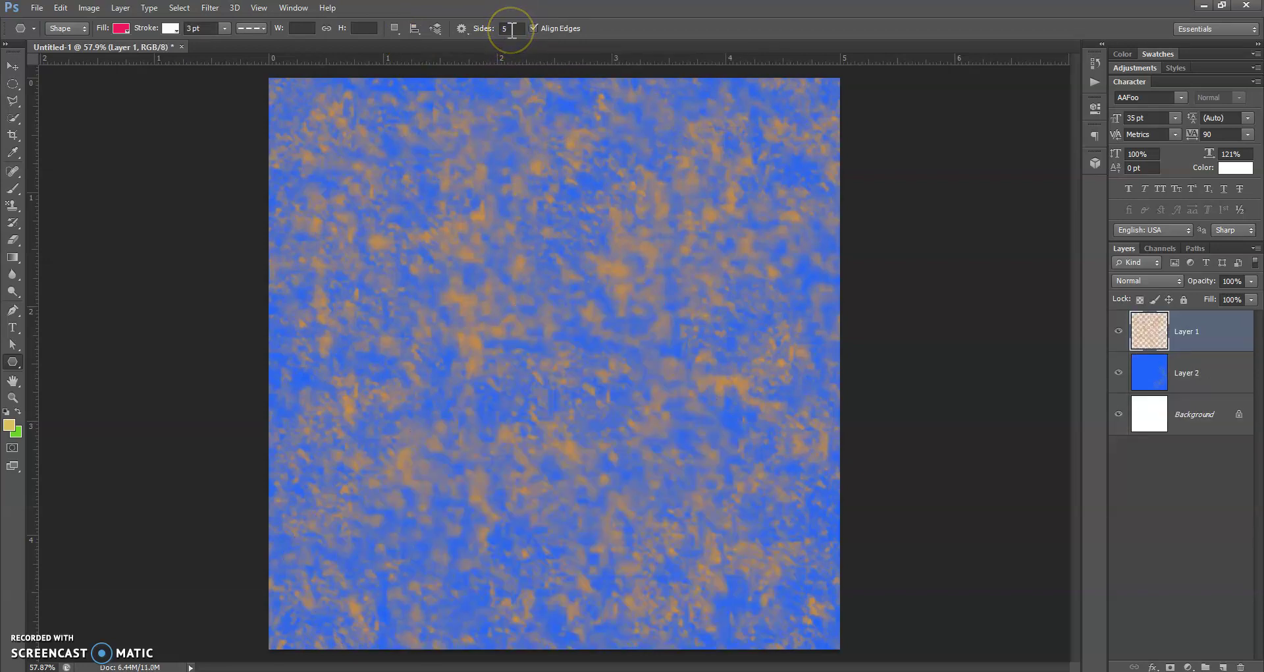
key(ctrl+z)
key(ctrl+z)
key(ctrl+z)
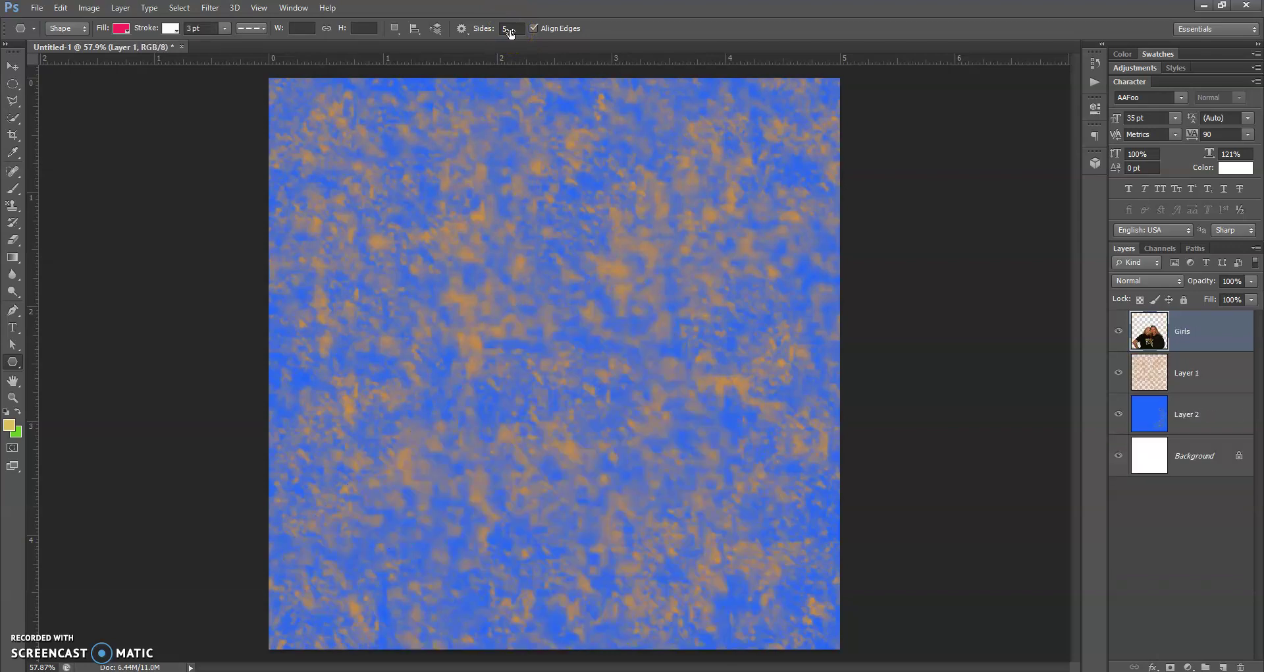
Restore the document to the Move state in its history, and delete the Ellipse 2 and Ellipse 1 layers.
click(1095, 63)
click(993, 272)
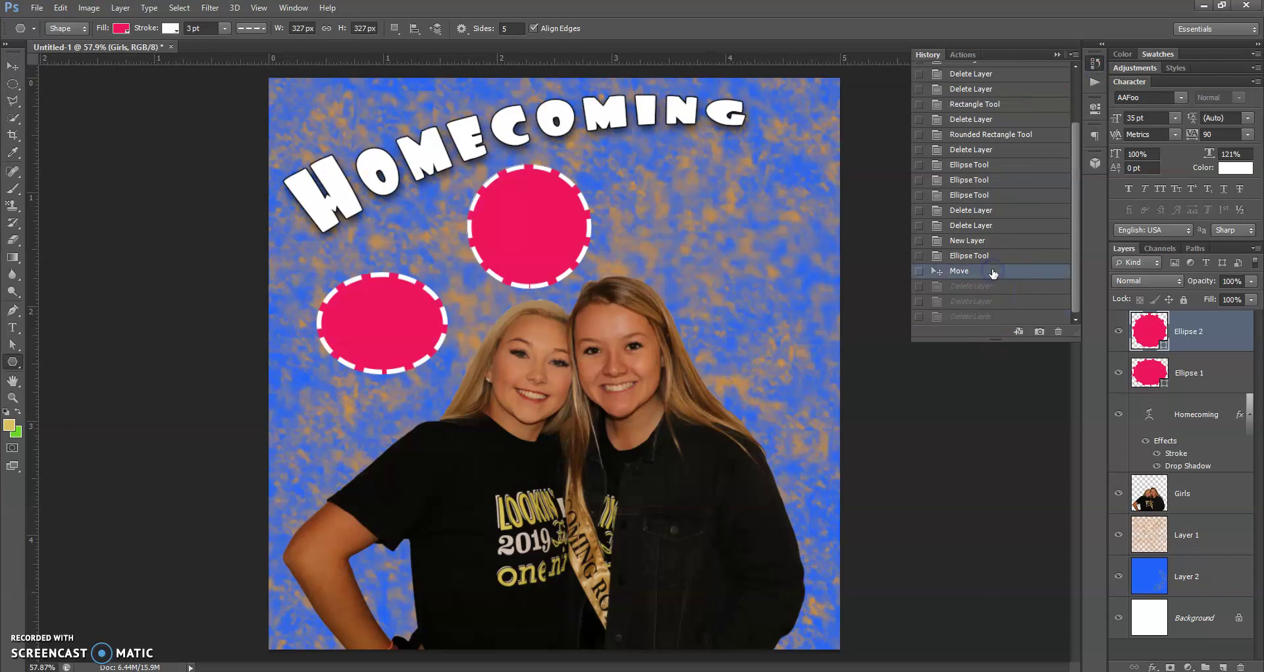
click(1209, 334)
key(Delete)
key(Delete)
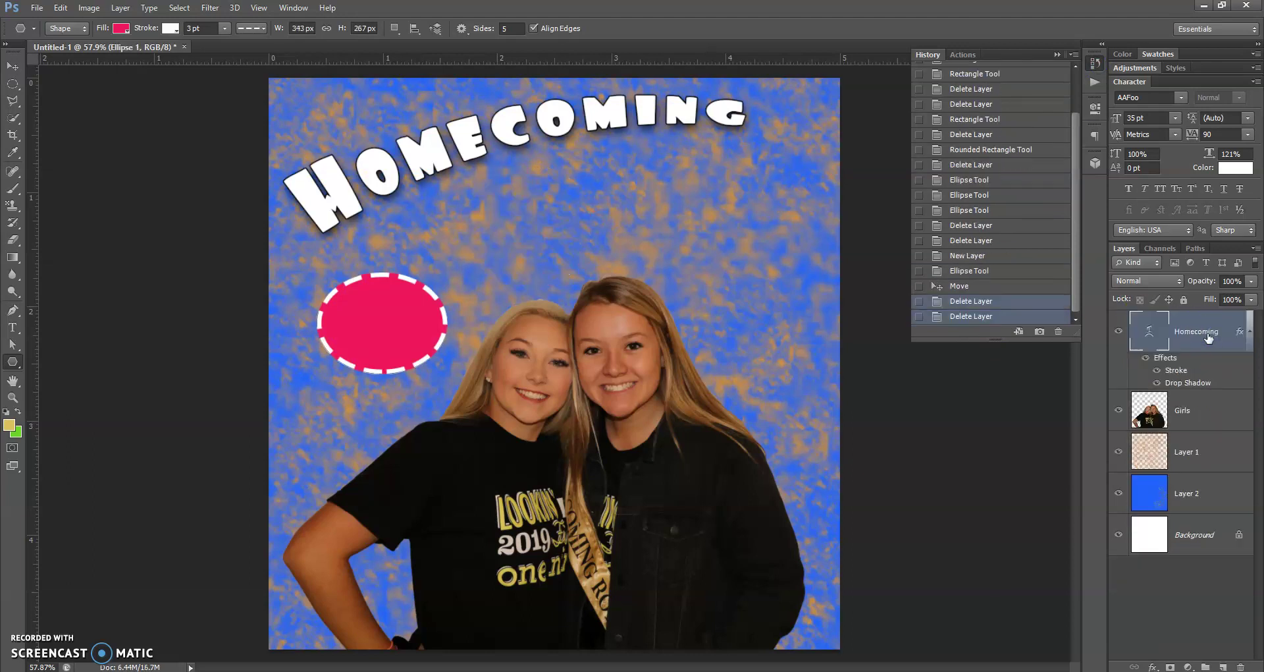
click(1056, 55)
Set the polygon to 3 sides and draw a triangle about 341 × 306 px overlapping the start of the Homecoming text.
click(507, 28)
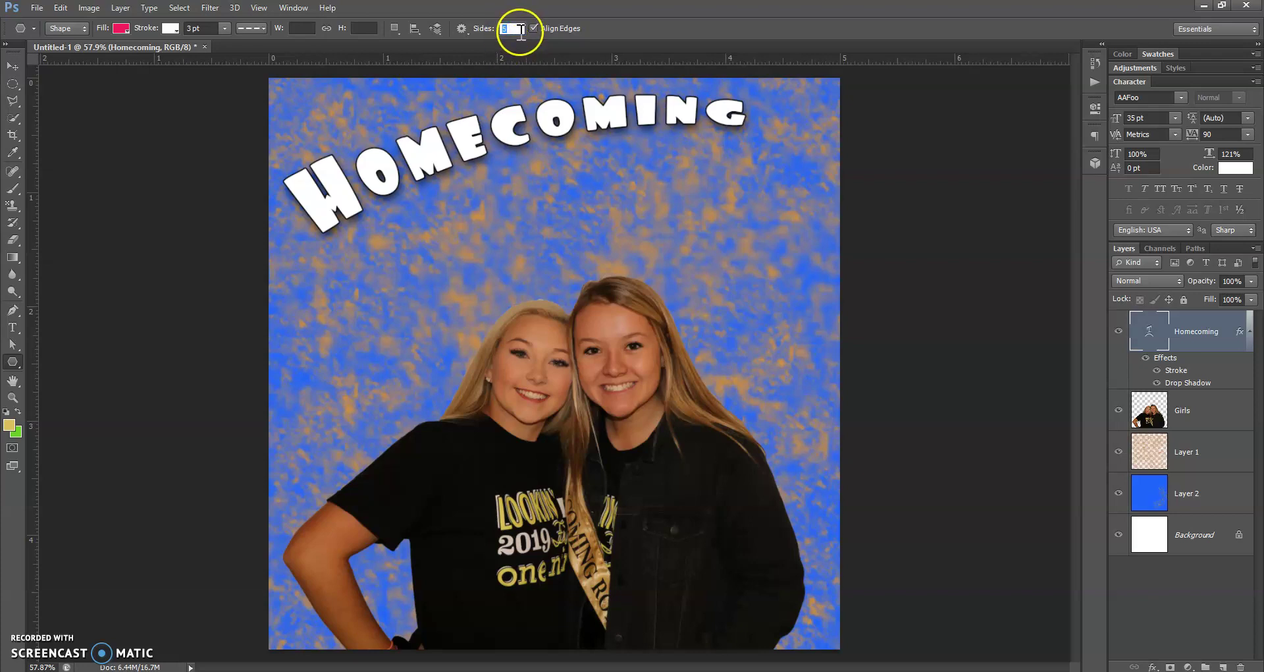
text(3)
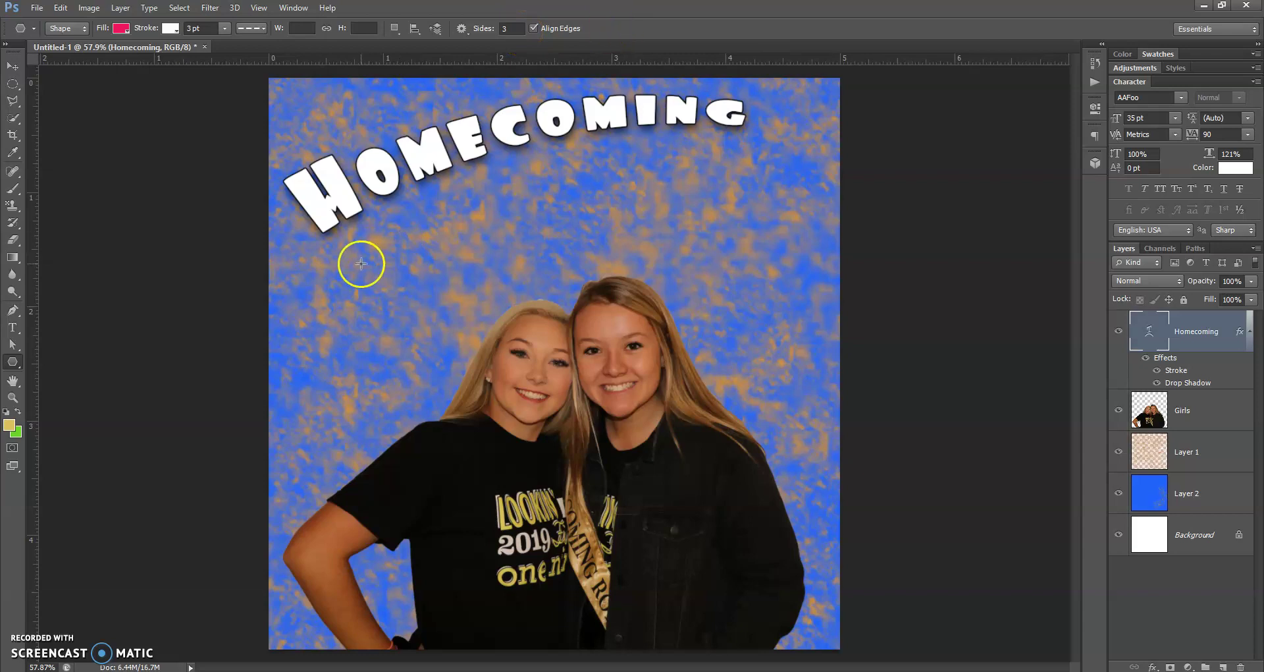
drag(358, 251, 420, 294)
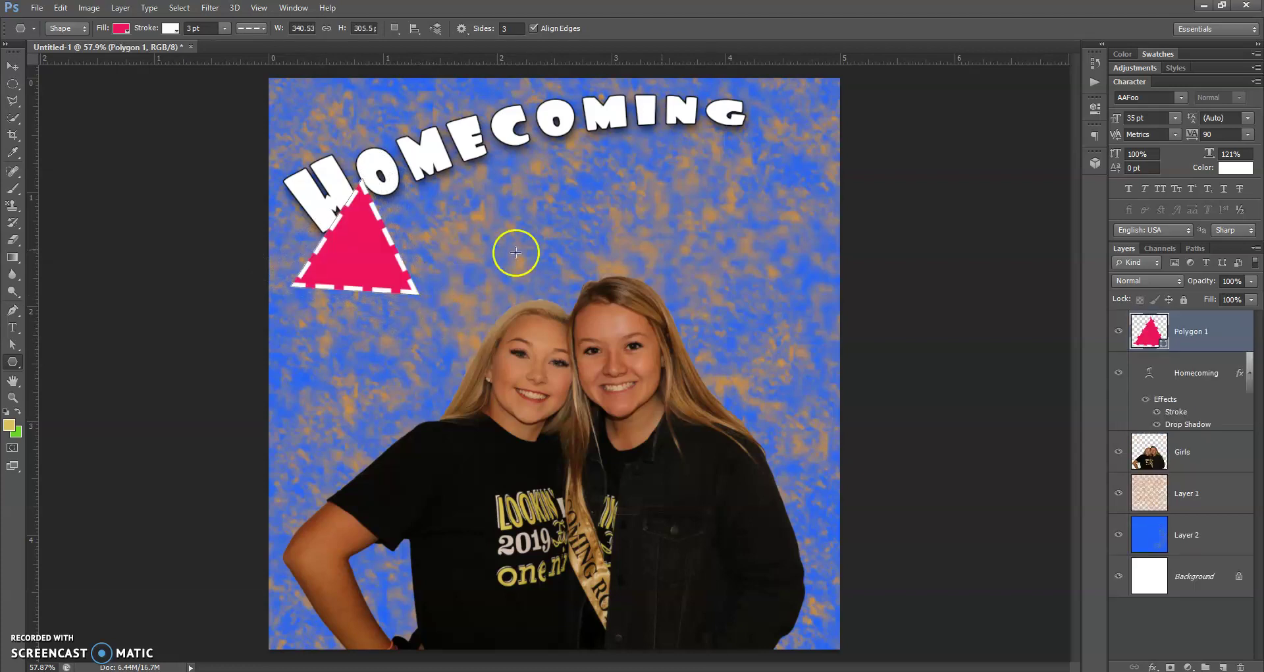
Create a 5-sided star polygon, 340.53 × 305.5 px with sides indented by 50%, beneath the end of the Homecoming text.
click(646, 190)
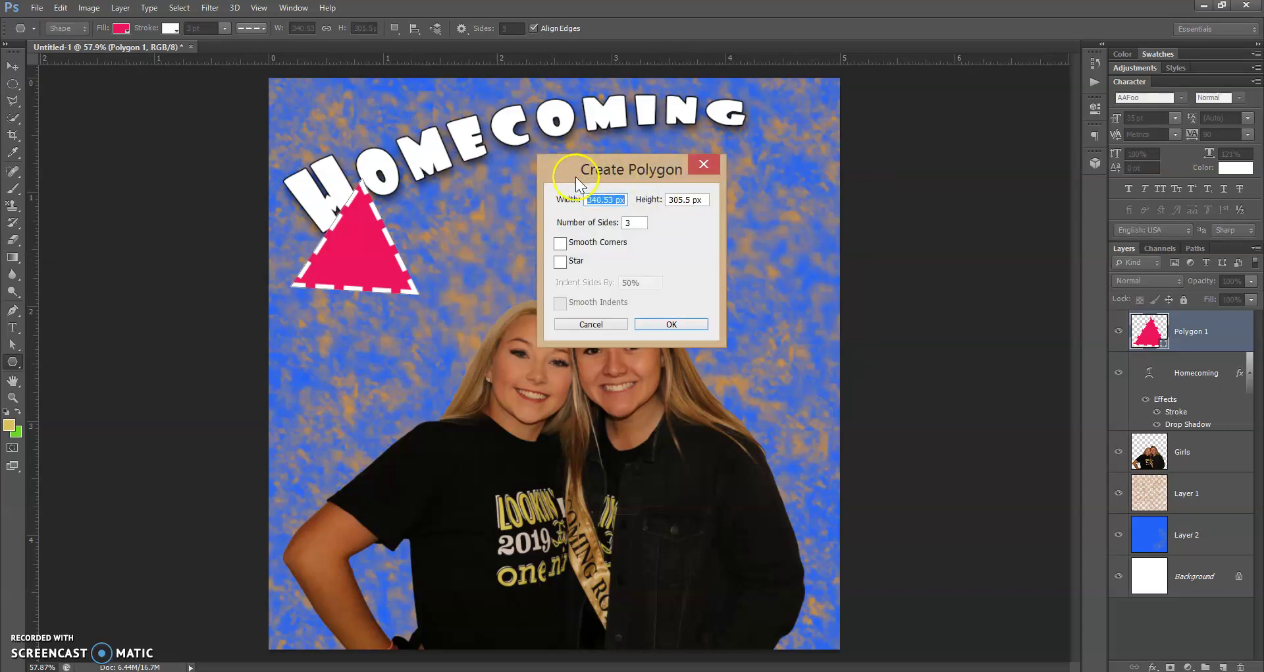
click(639, 222)
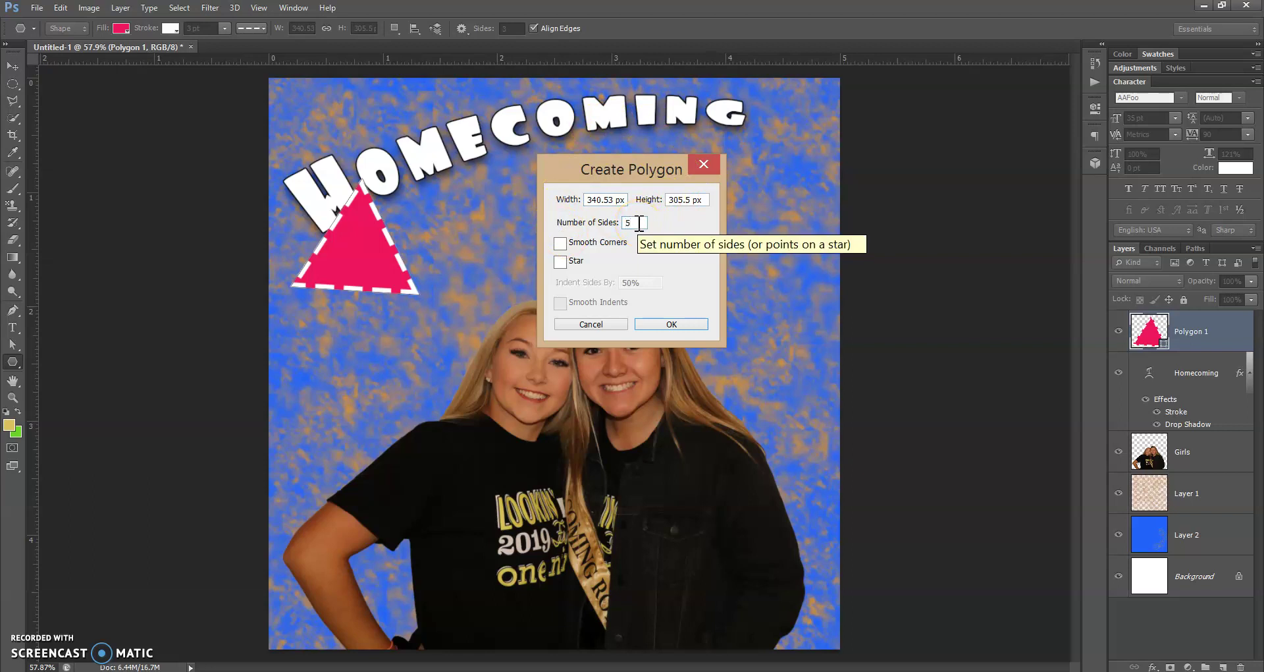
click(560, 262)
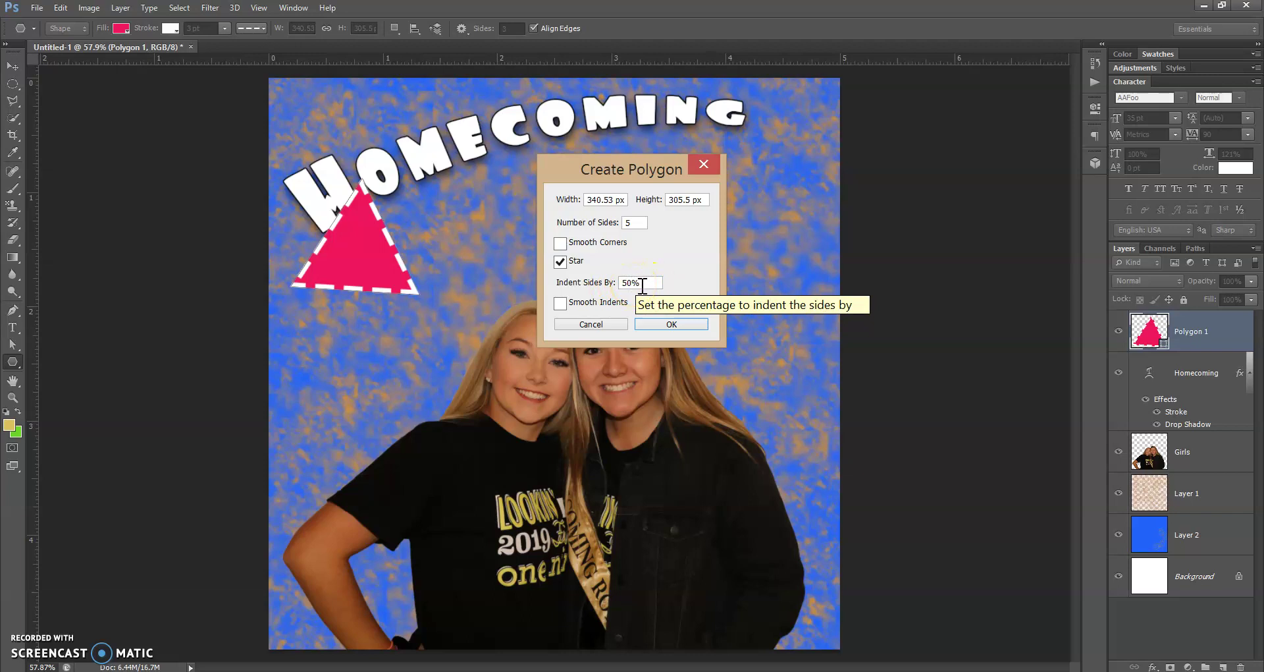
click(670, 324)
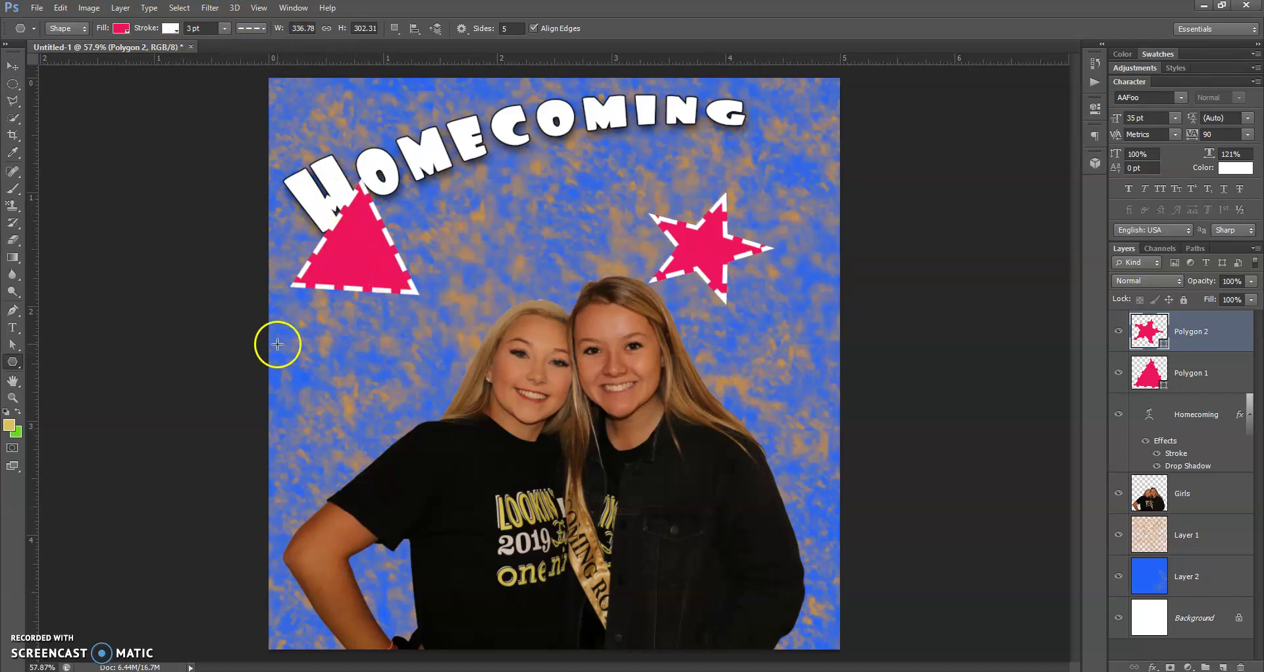
Delete the star and triangle layers, Polygon 2 and Polygon 1.
click(1233, 339)
key(Delete)
key(Delete)
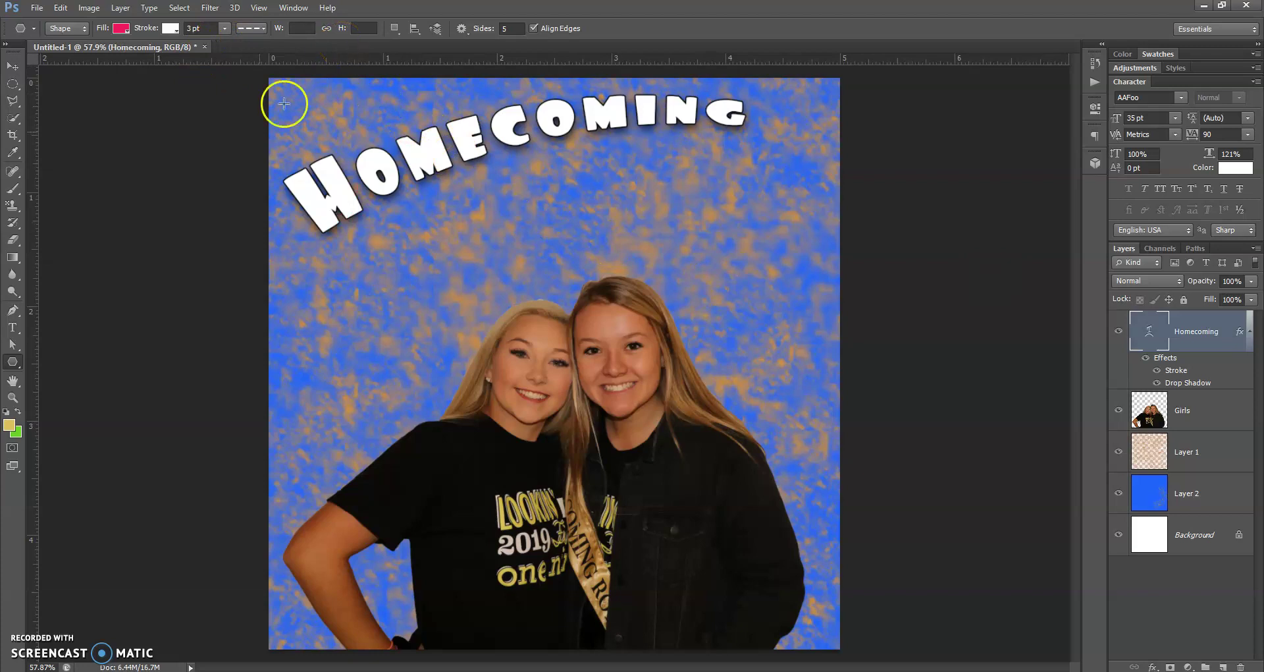
Draw two crossing 1 px lines above the girls with the Line tool, spanning about 697 × 298 px and 503 × 264 px.
right_click(11, 362)
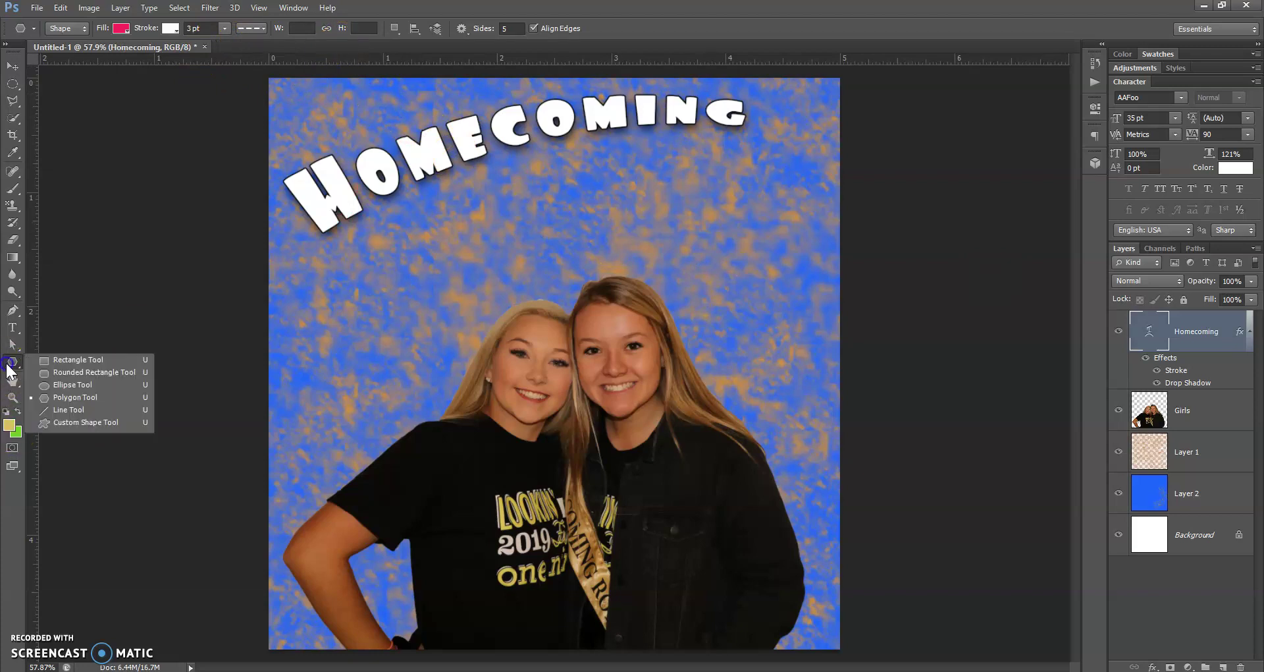
click(77, 411)
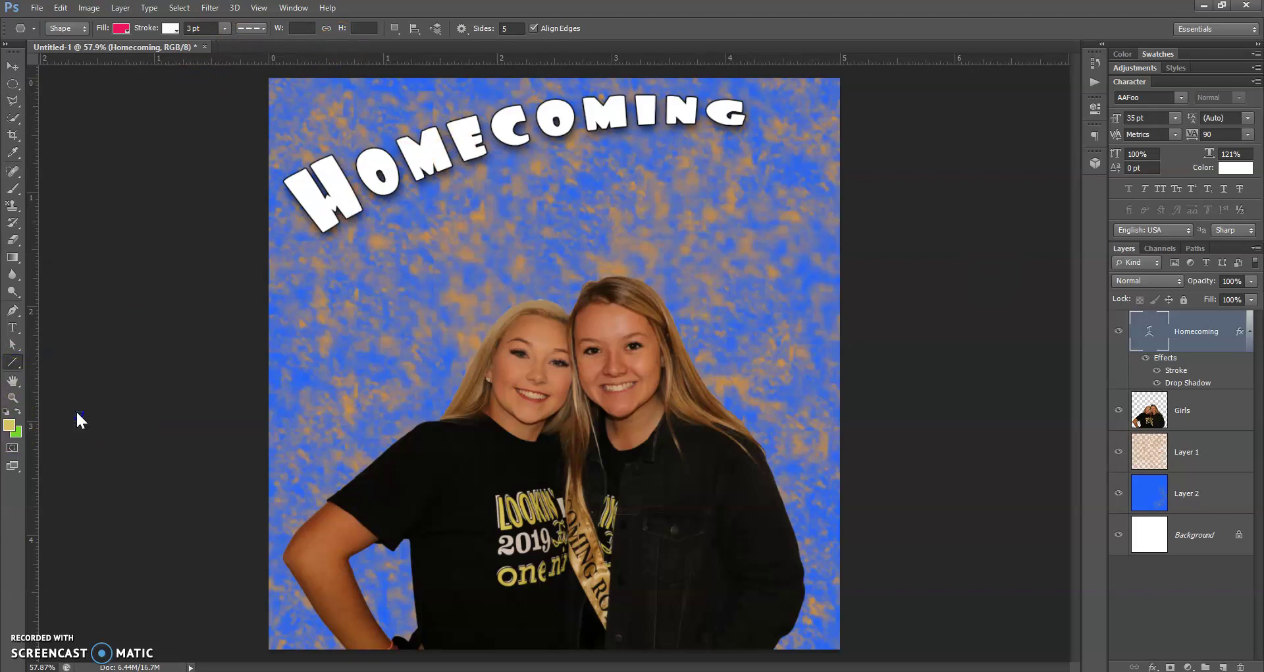
drag(303, 320, 566, 208)
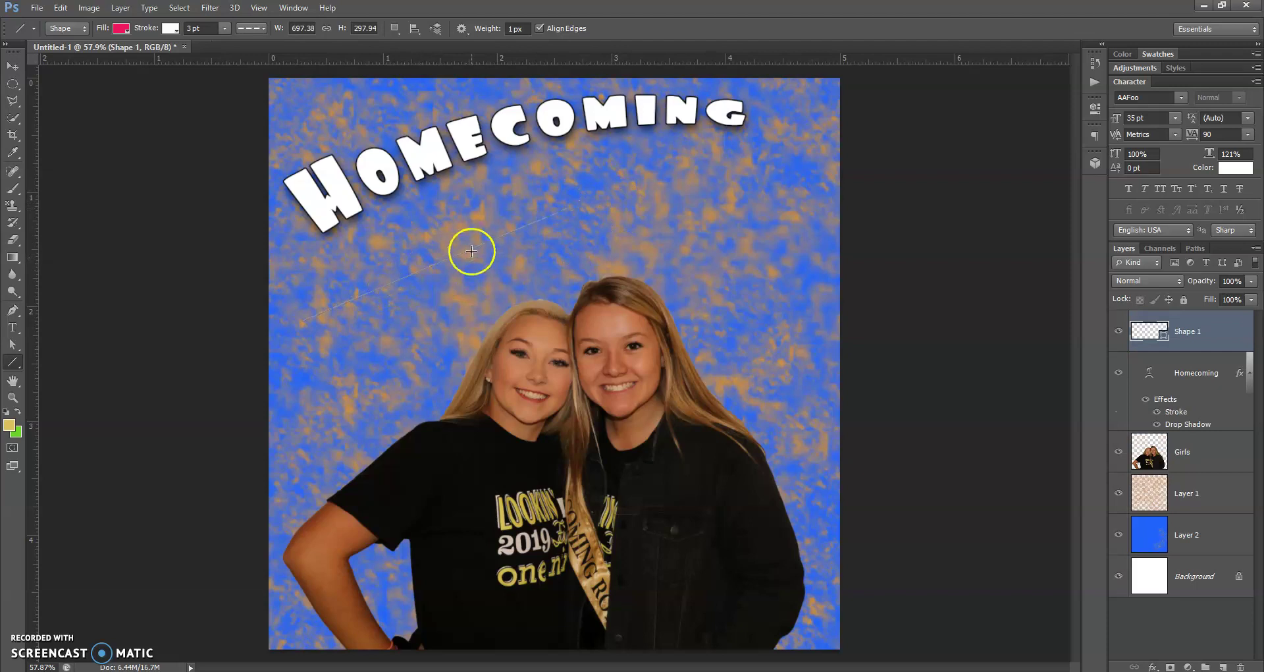
drag(442, 210, 634, 310)
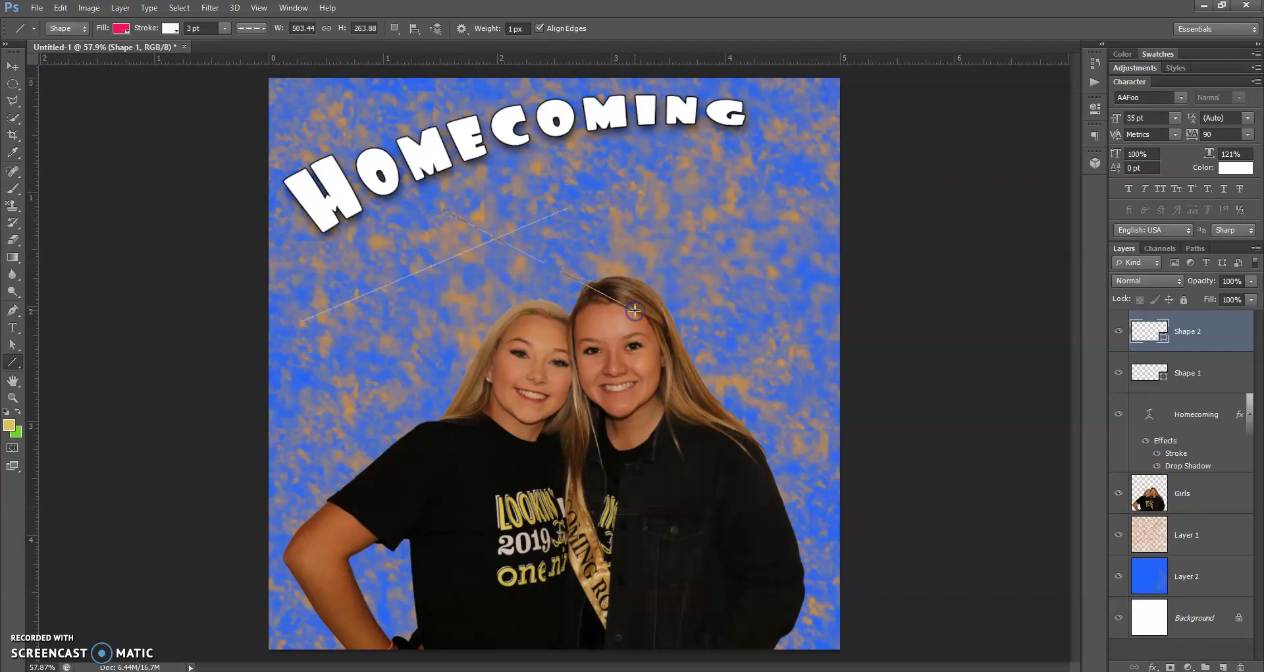
Delete the two line layers, Shape 1 and Shape 2.
click(1212, 380)
key(Delete)
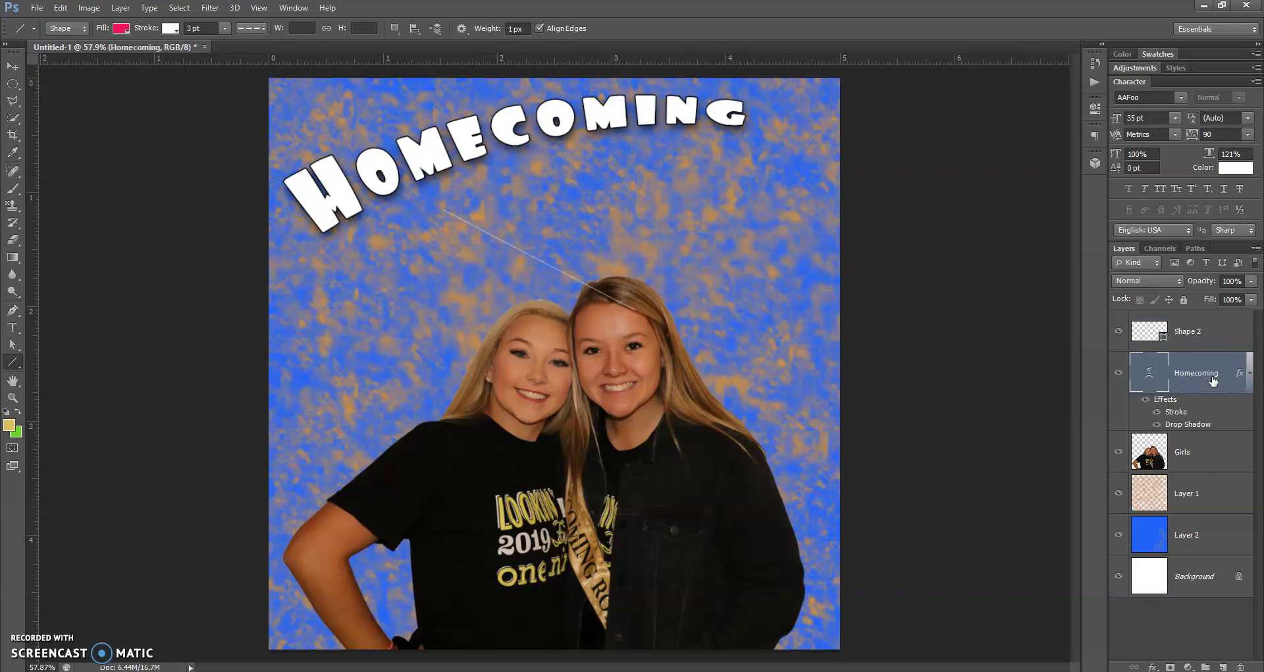
click(1201, 322)
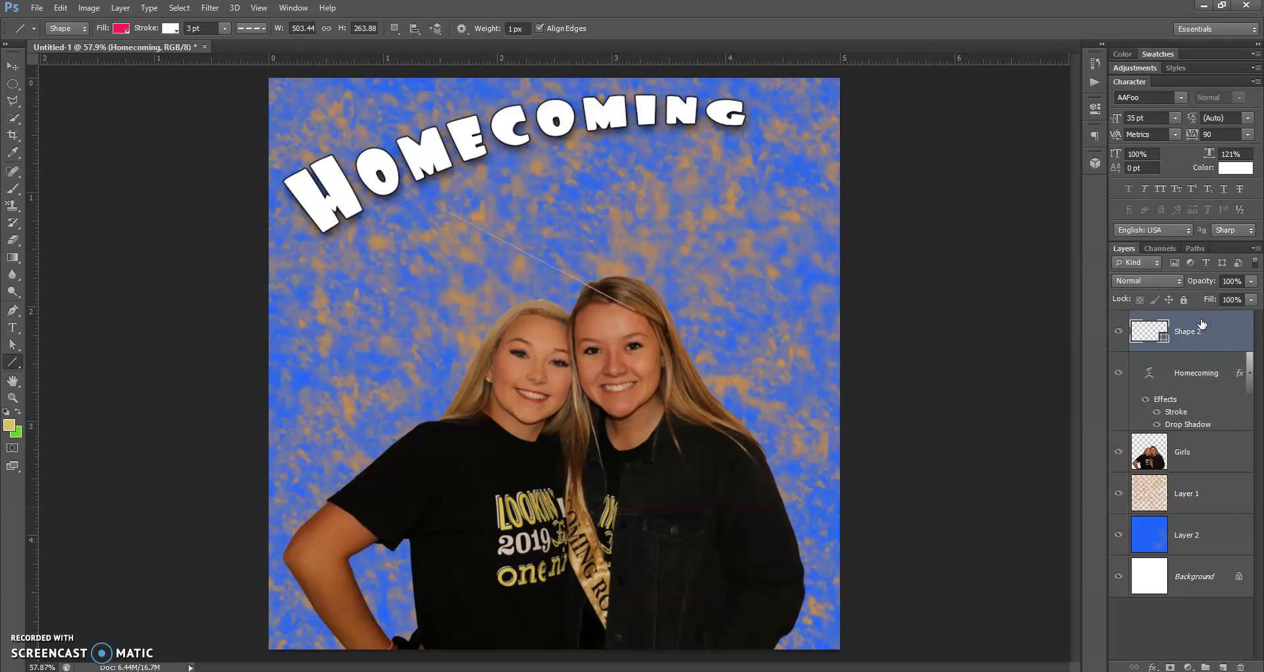
key(Delete)
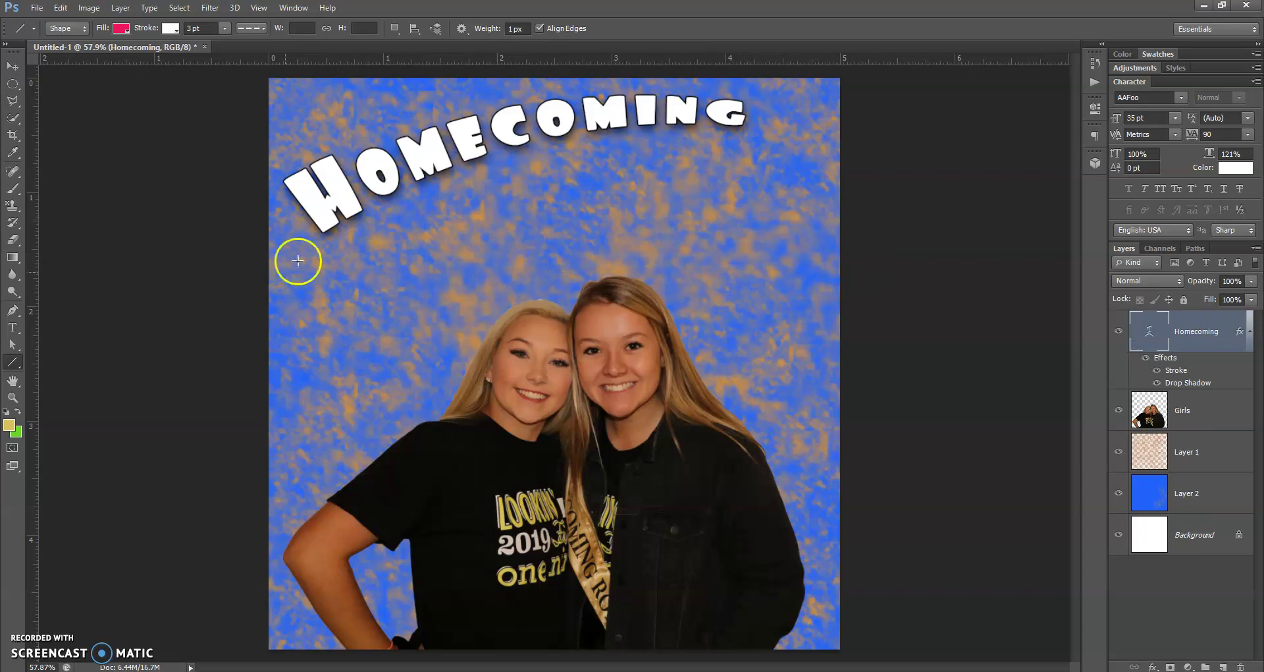
Give the Custom Shape tool a solid stroke with a width of 0 pt, and open the custom shape picker.
click(12, 369)
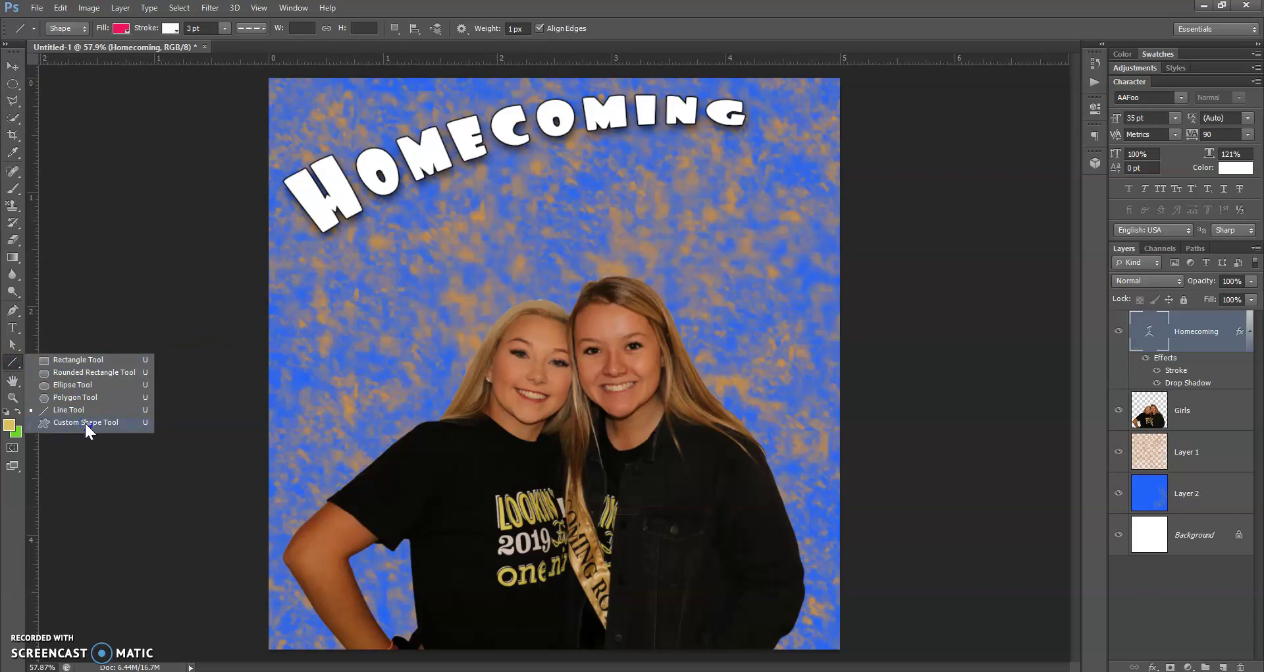
click(86, 424)
click(27, 380)
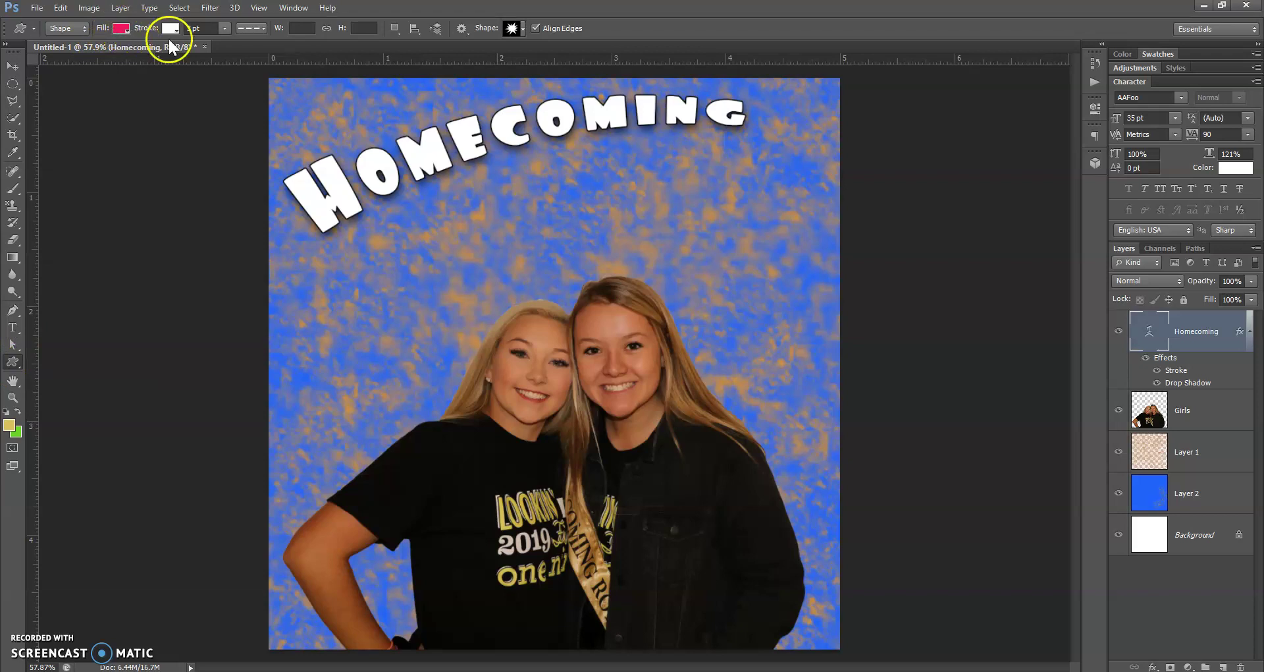
click(250, 29)
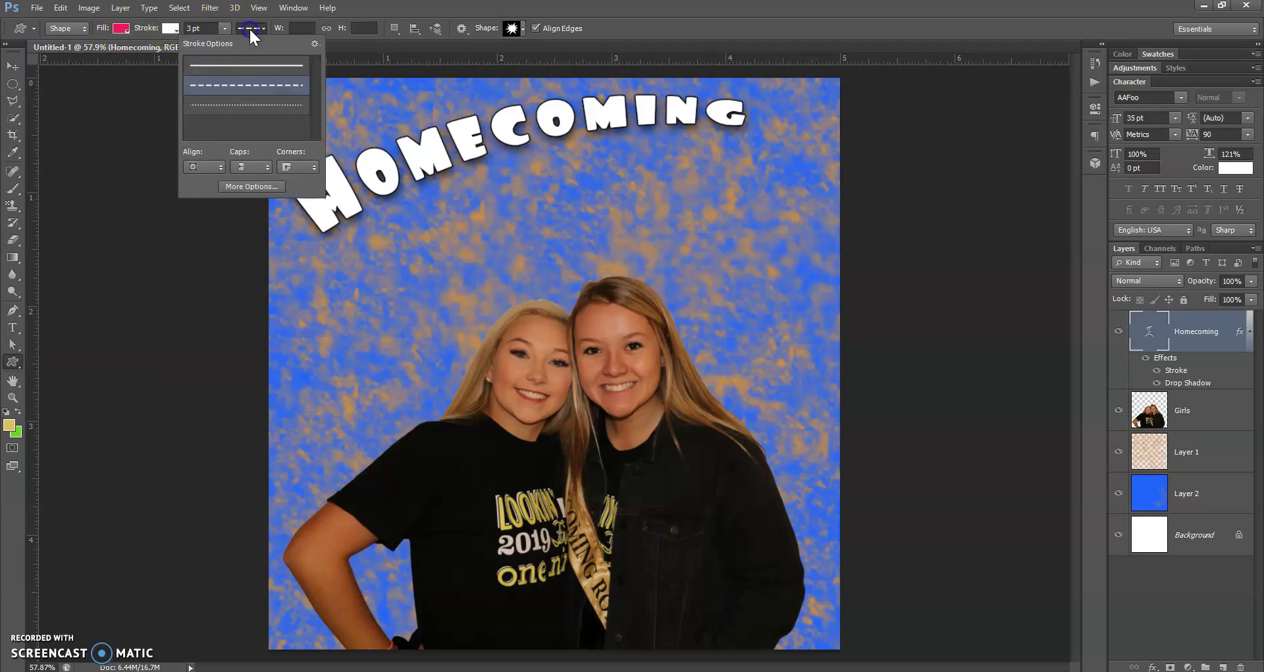
click(224, 28)
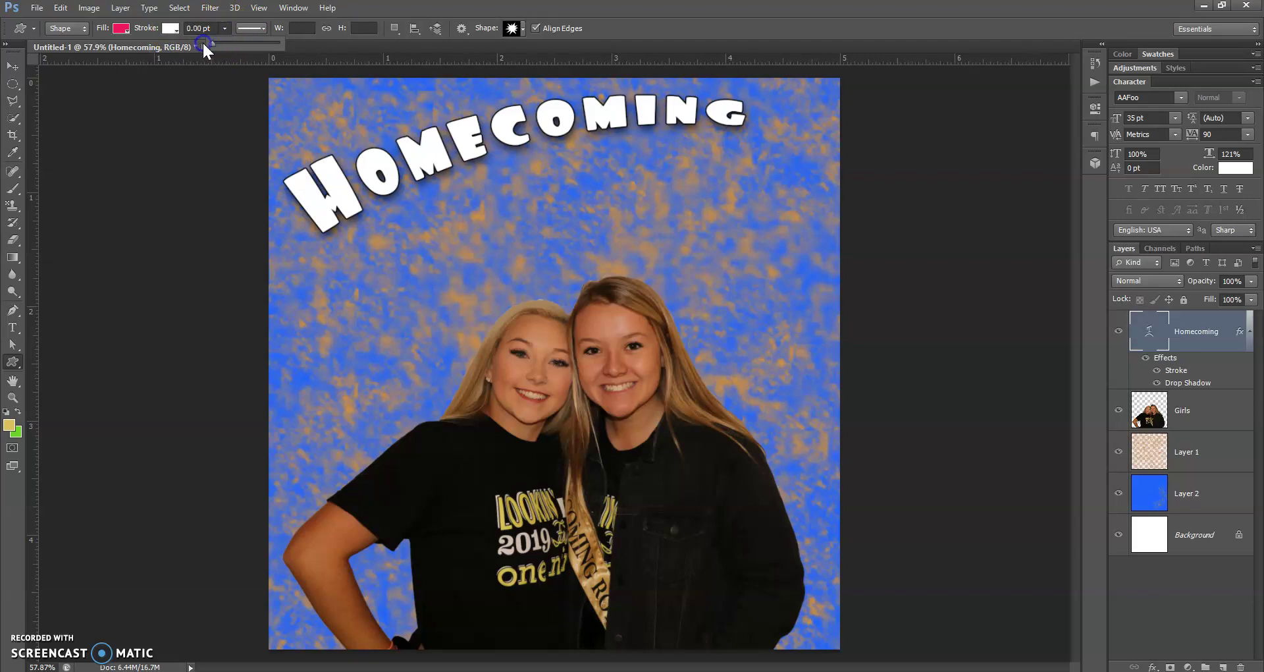
click(219, 28)
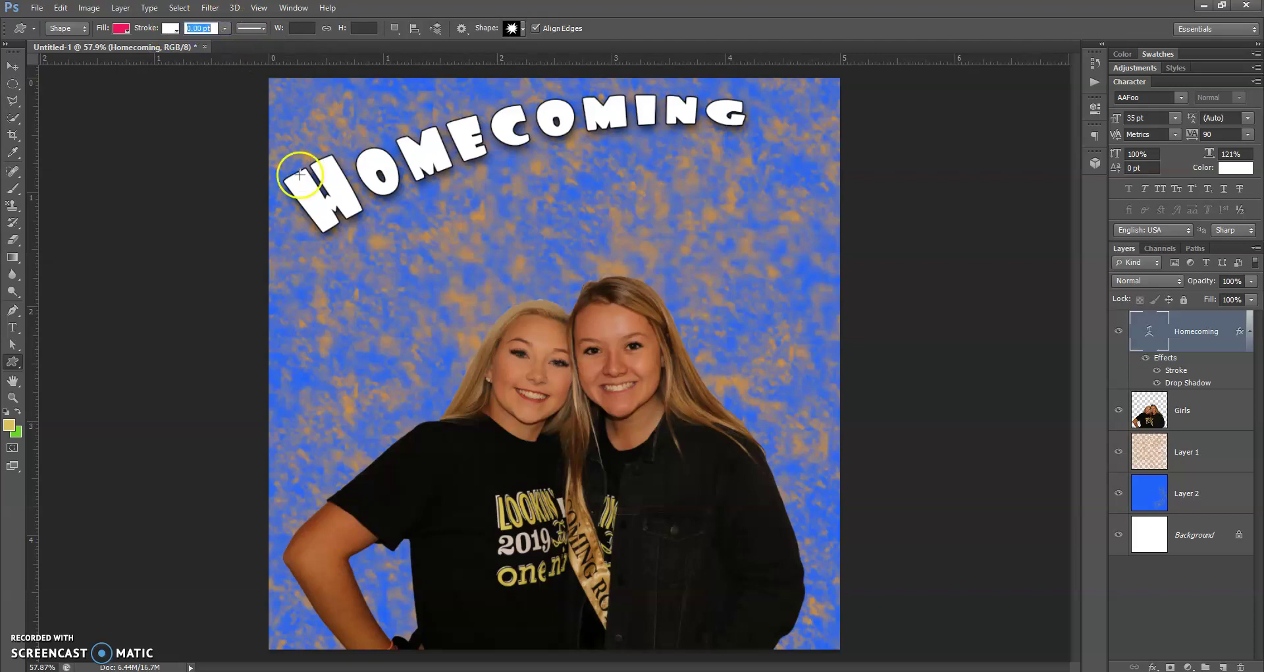
click(523, 29)
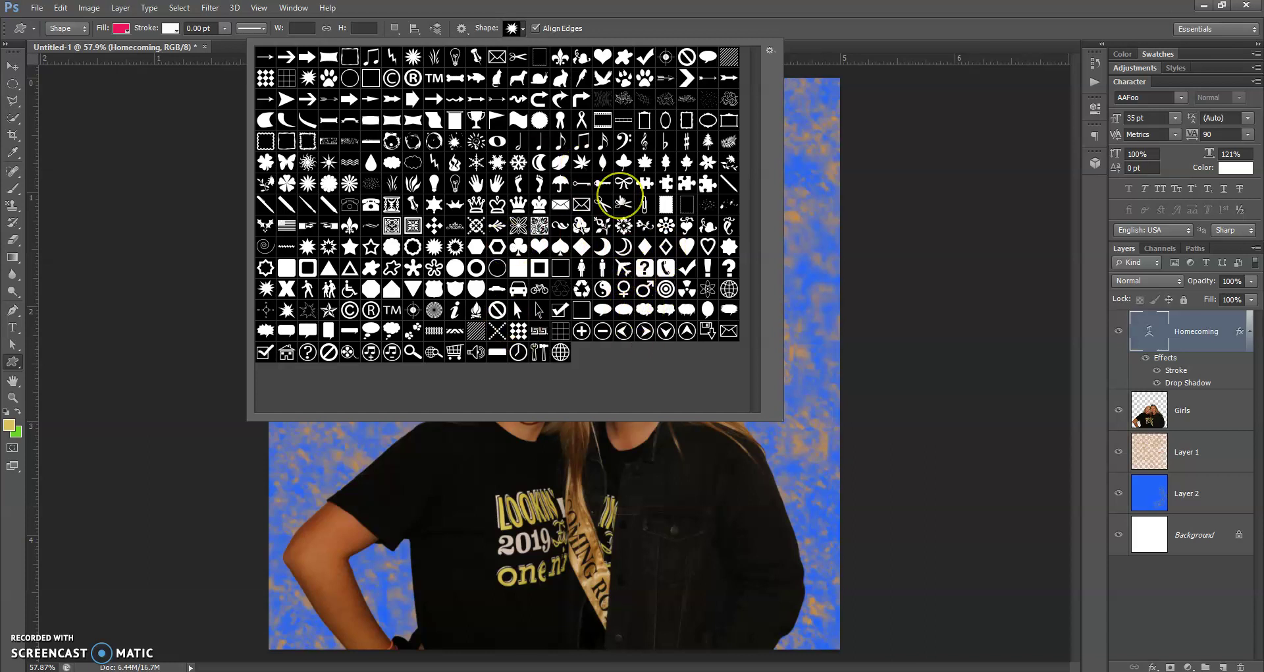
click(771, 51)
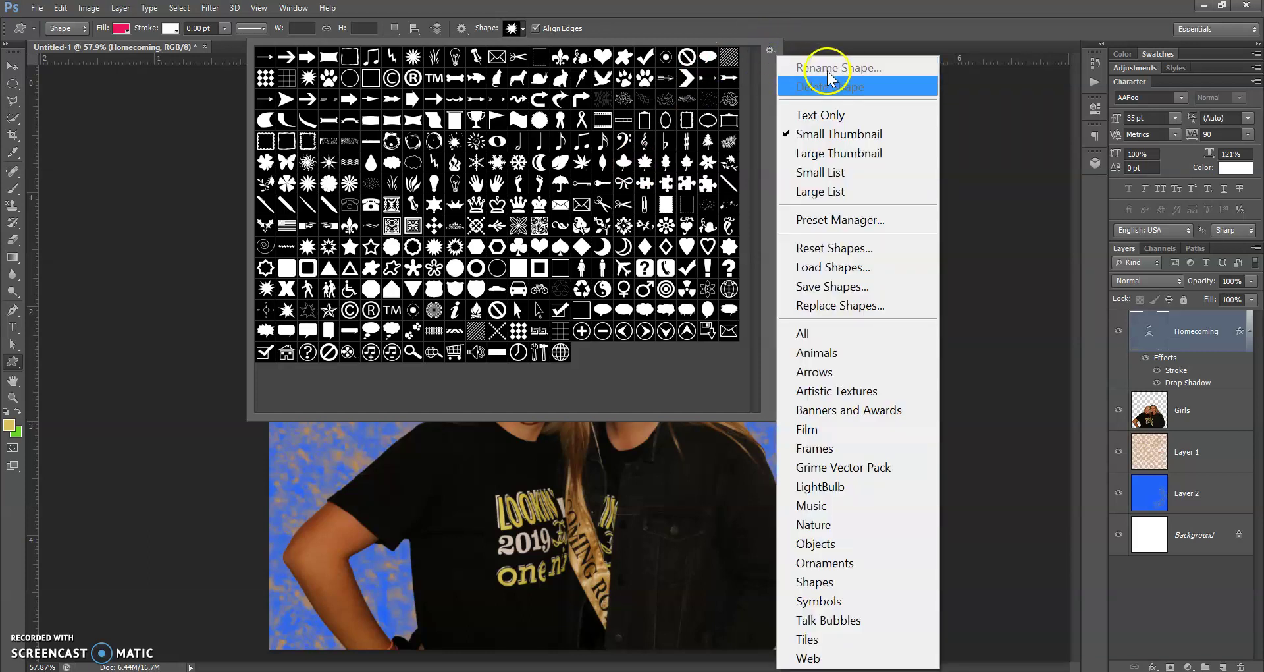
click(845, 332)
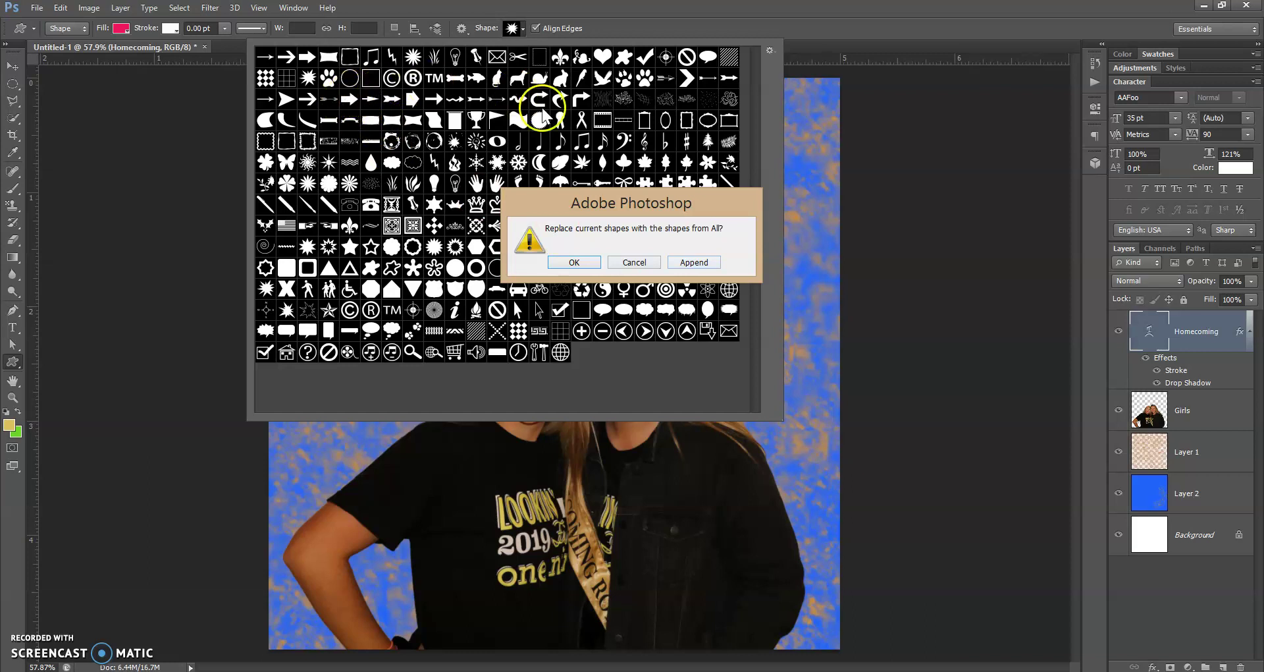
click(634, 263)
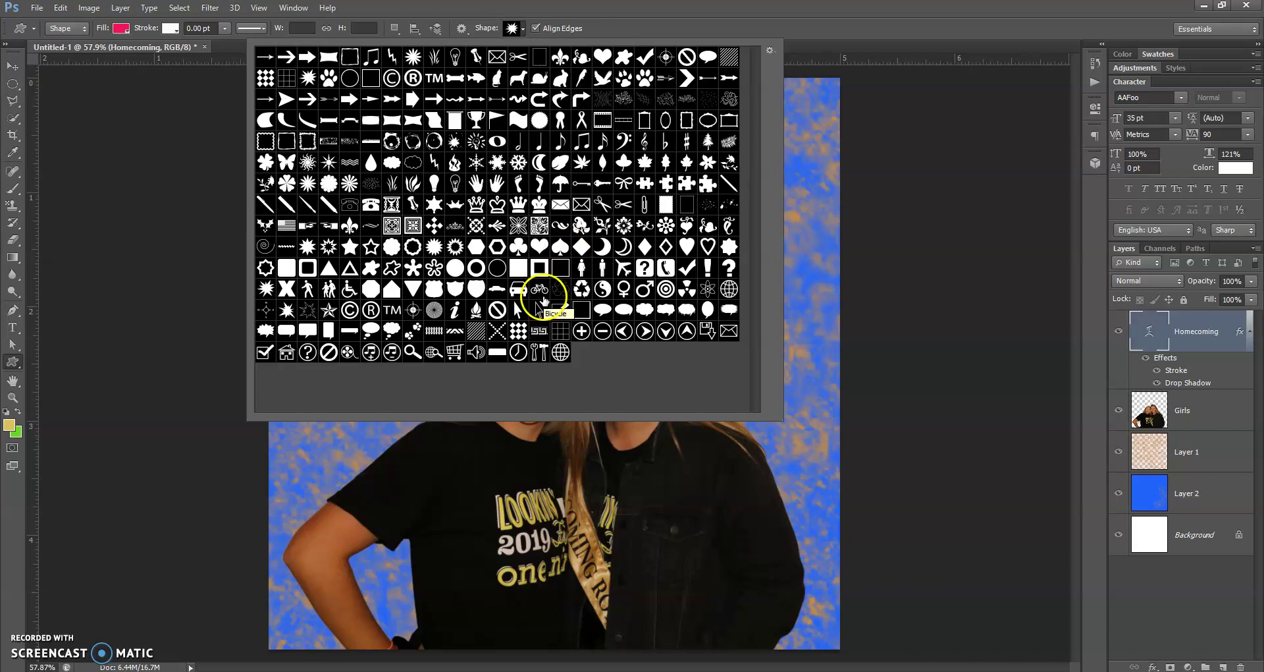
Try drawing the wrench-and-hammer custom shape about 376 × 495 px above the brunette girl, then undo it.
click(540, 353)
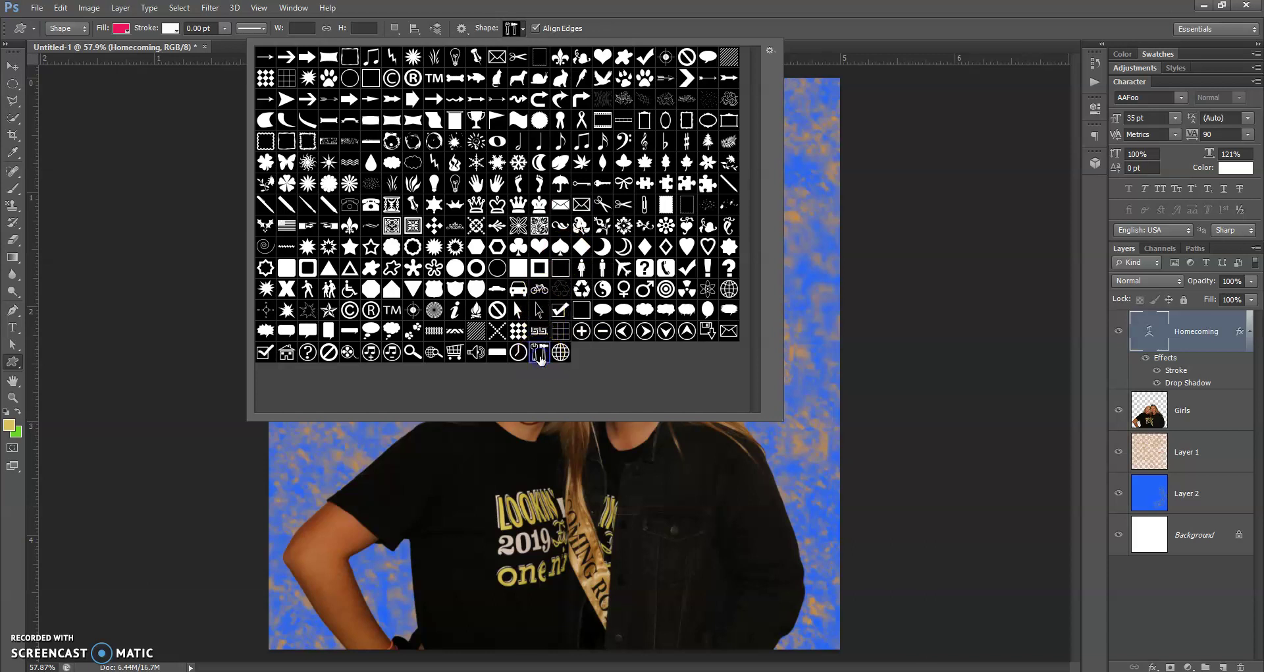
click(609, 19)
drag(606, 151, 748, 337)
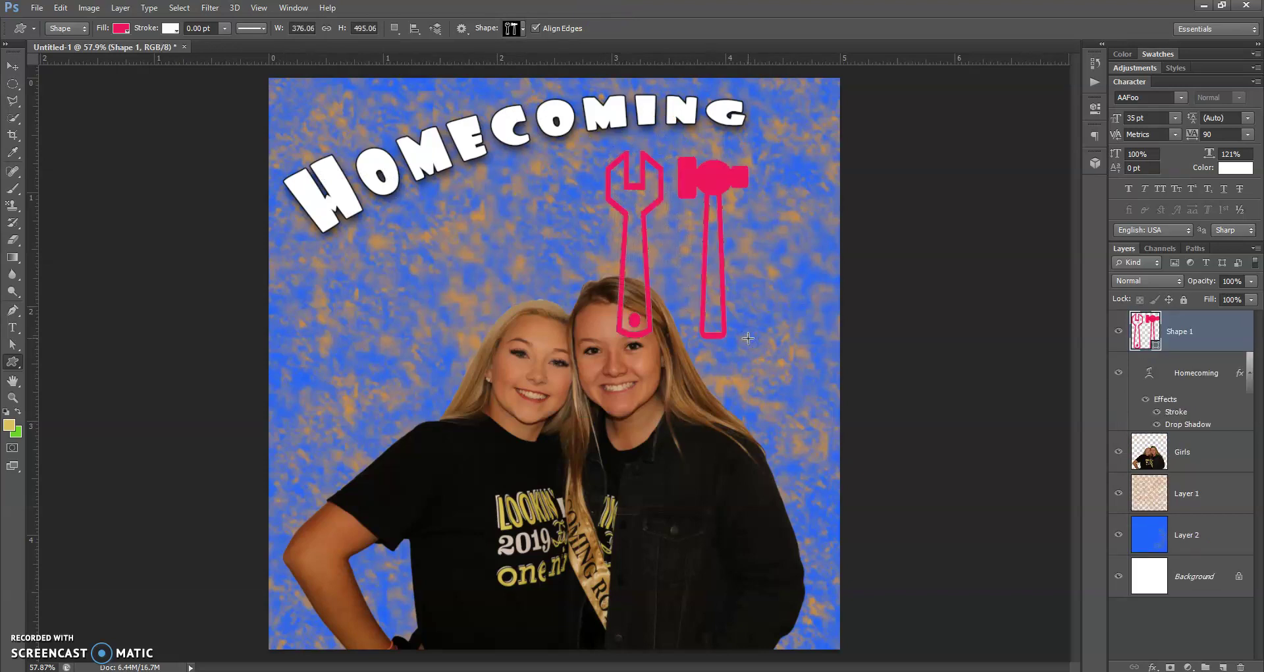
click(1189, 336)
key(ctrl+z)
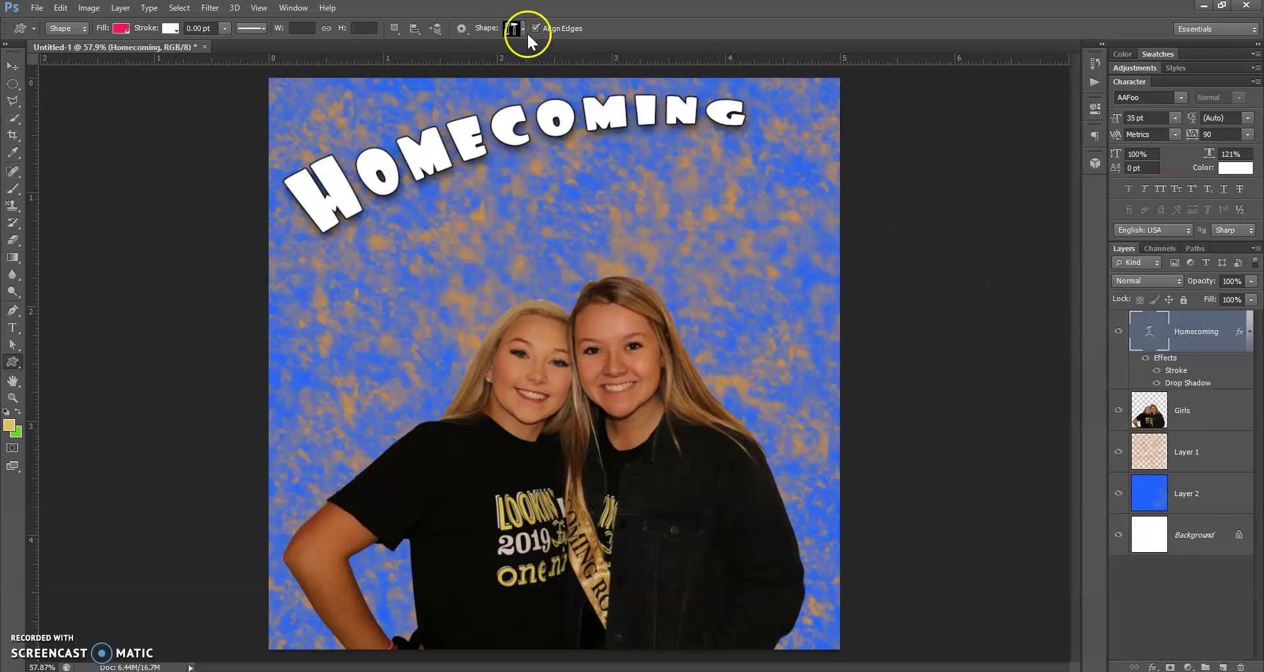
Choose the irregular starburst custom shape and draw it about 618 × 478 px over the top of the girls' heads.
click(524, 30)
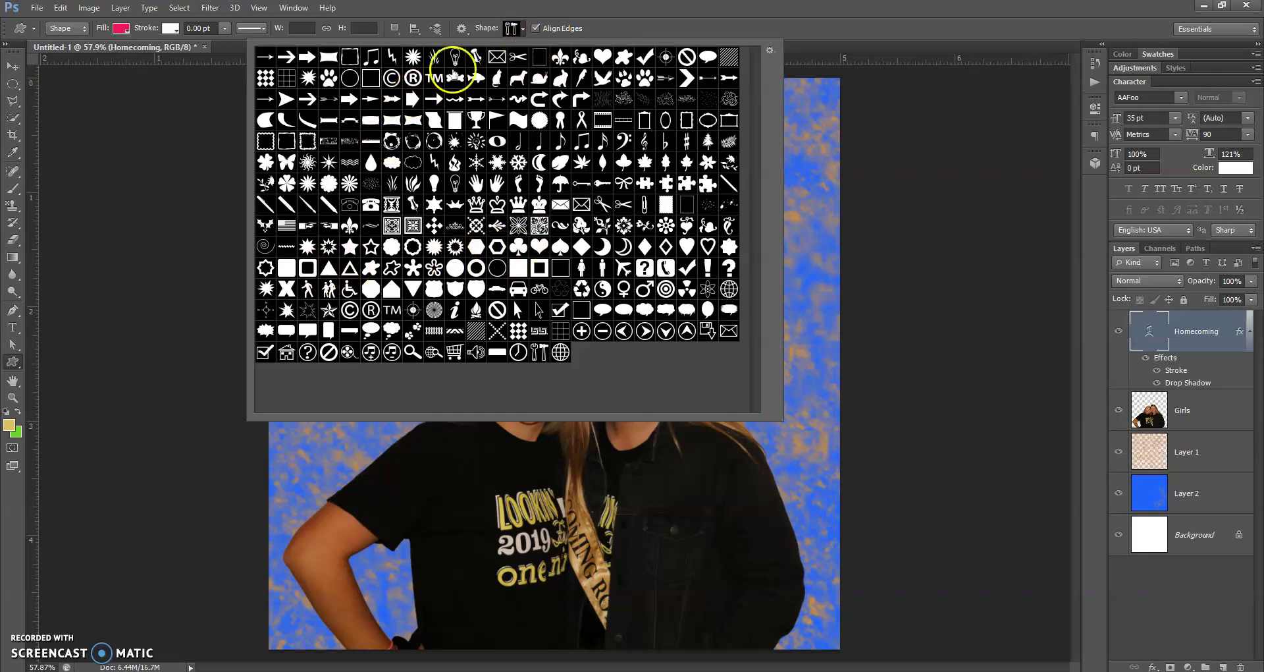
click(307, 78)
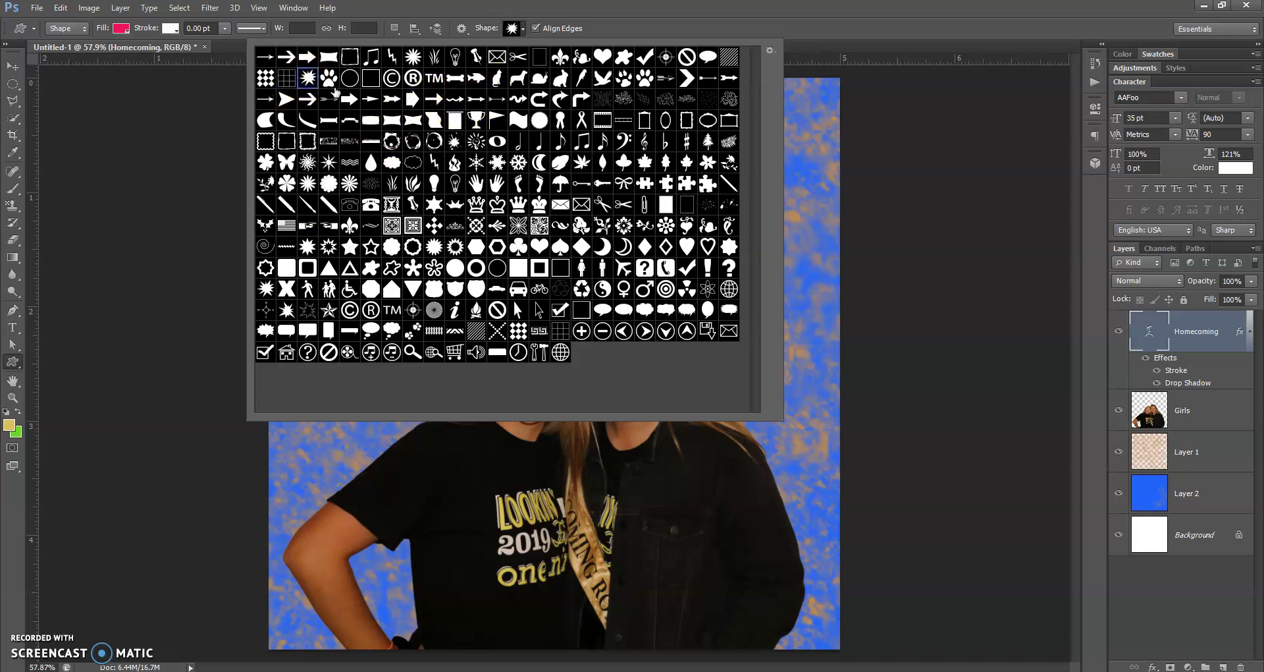
click(593, 25)
drag(515, 180, 750, 362)
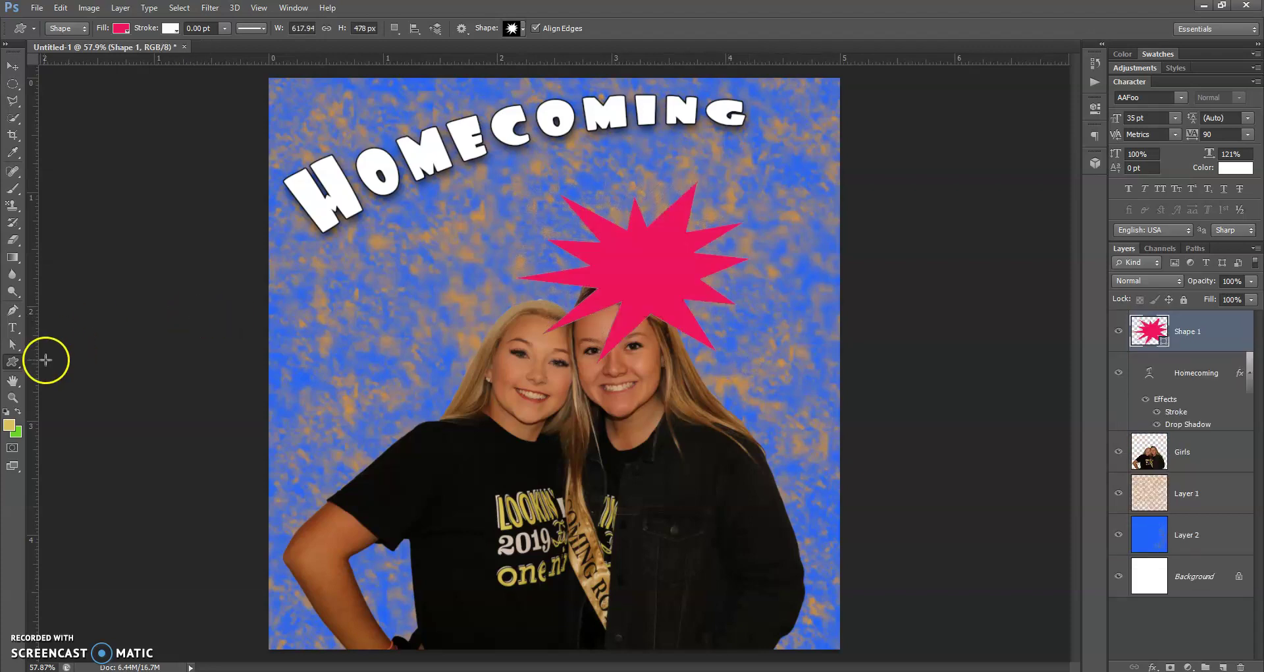
Try adding the text "Color Day" inside the pink starburst and reduce it to 8 pt.
click(15, 329)
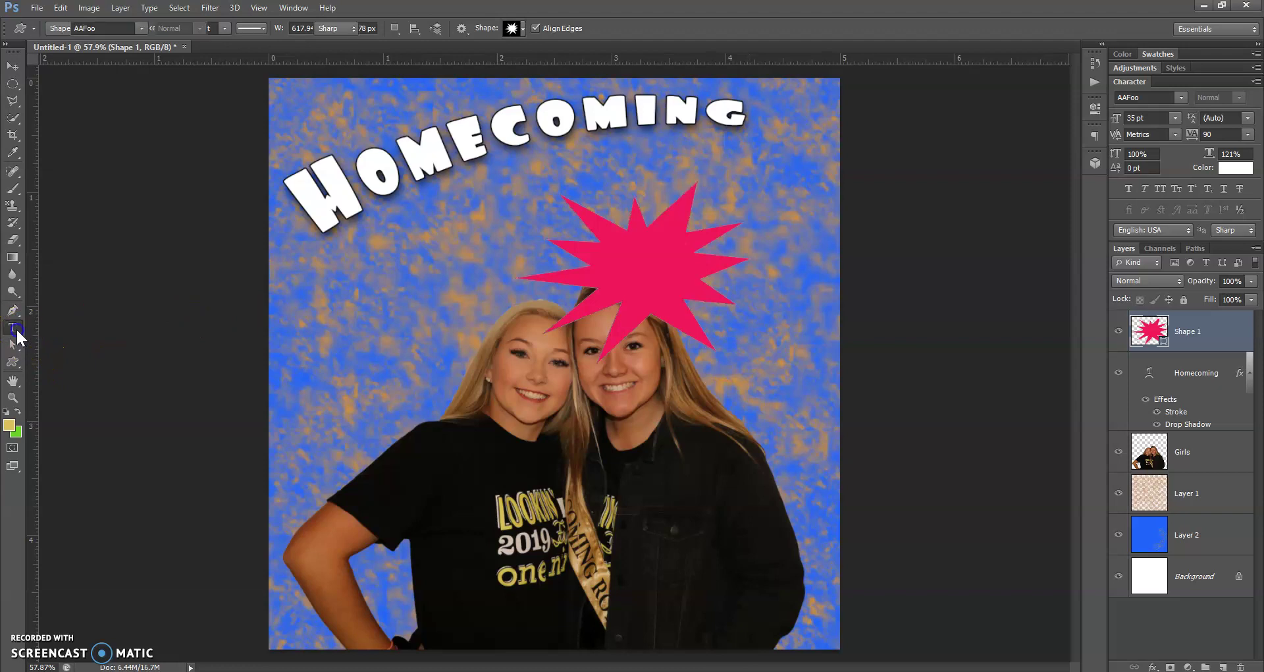
click(619, 264)
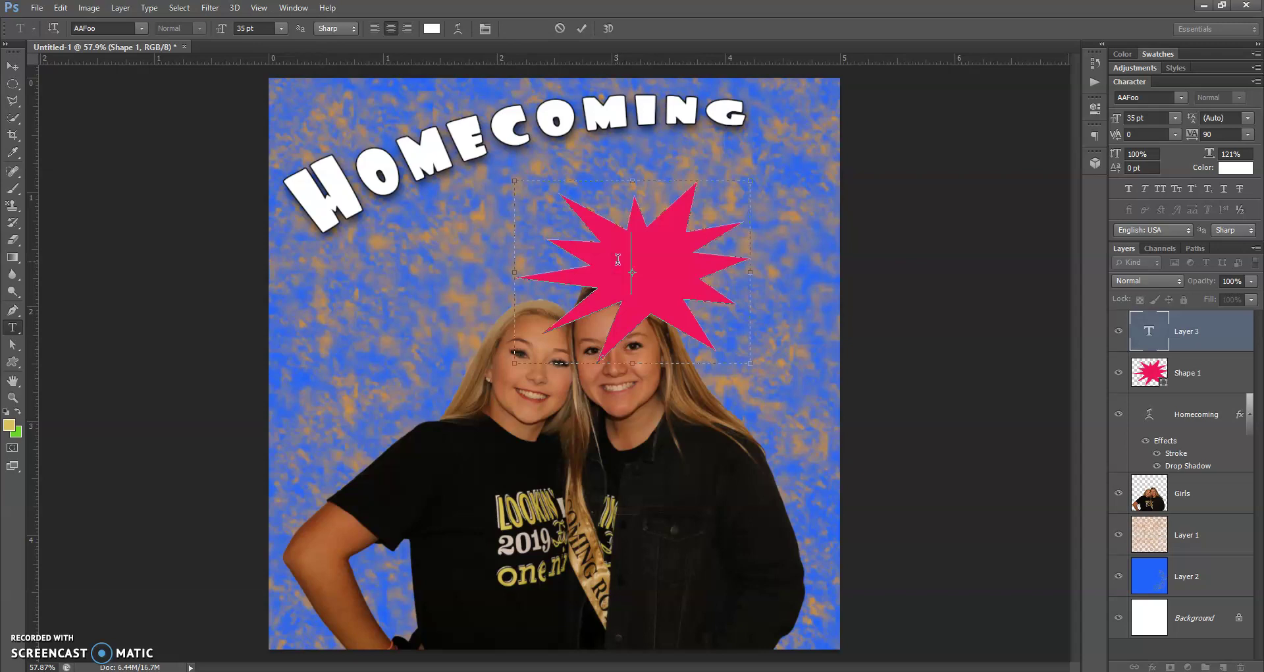
text(Sc)
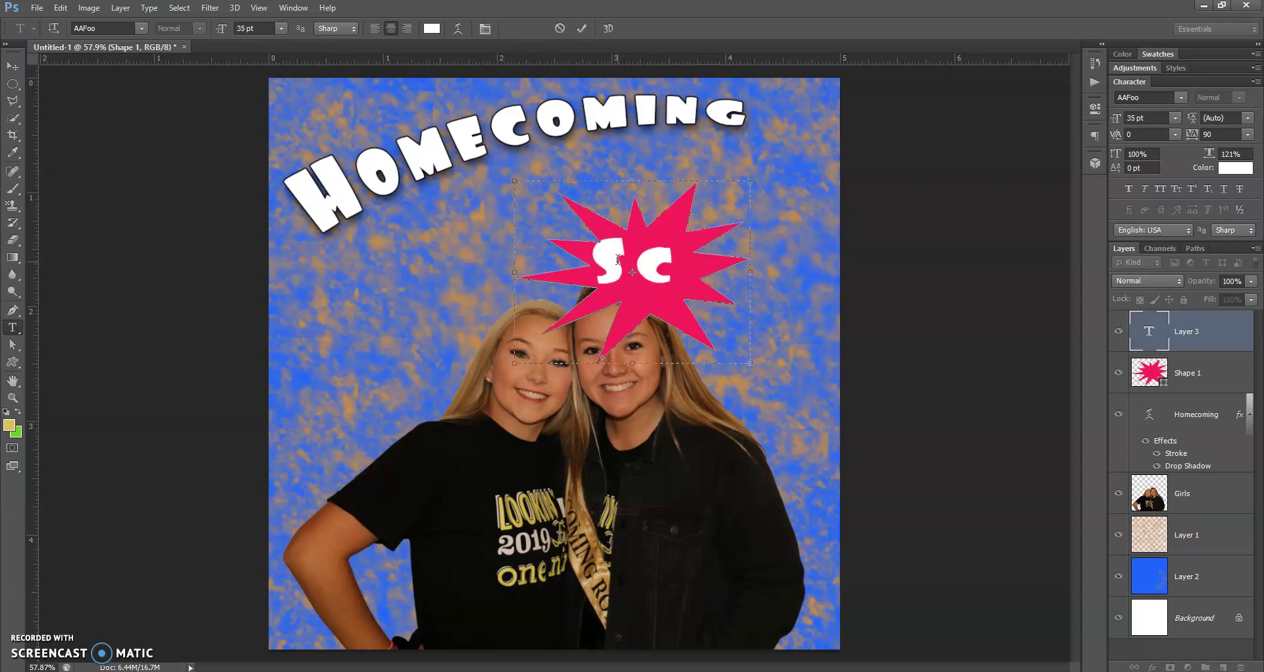
key(BackSpace)
key(BackSpace)
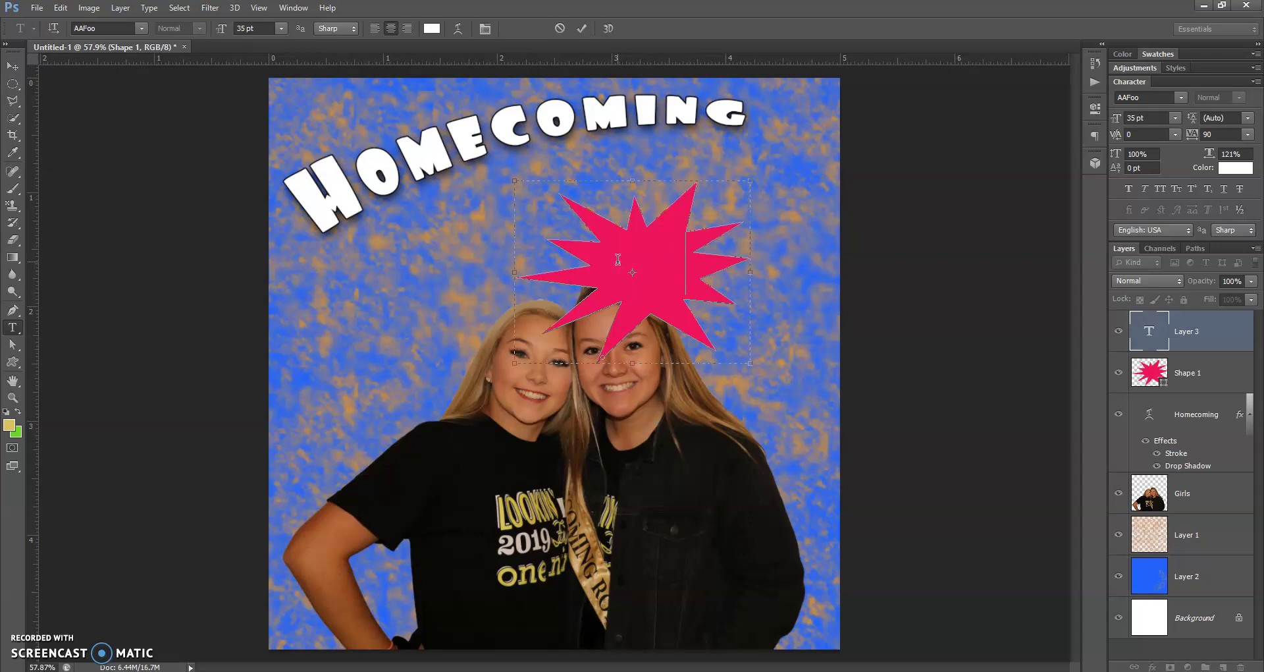
text(Co)
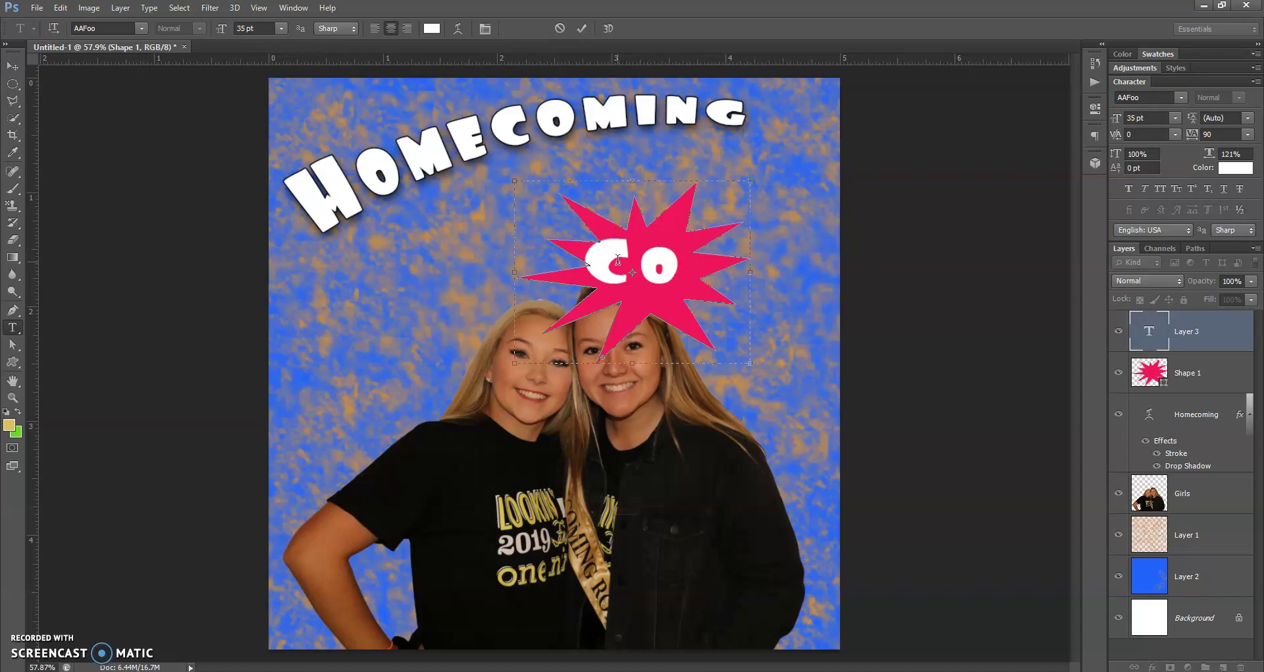
double_click(618, 261)
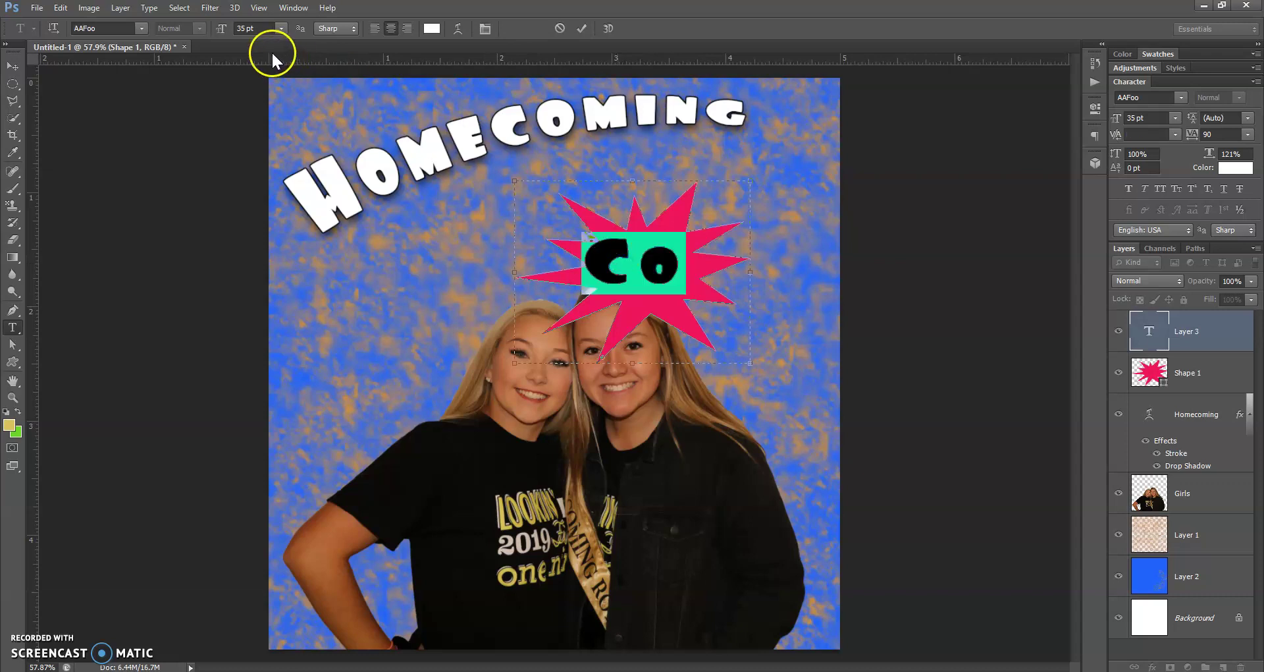
click(281, 28)
click(280, 92)
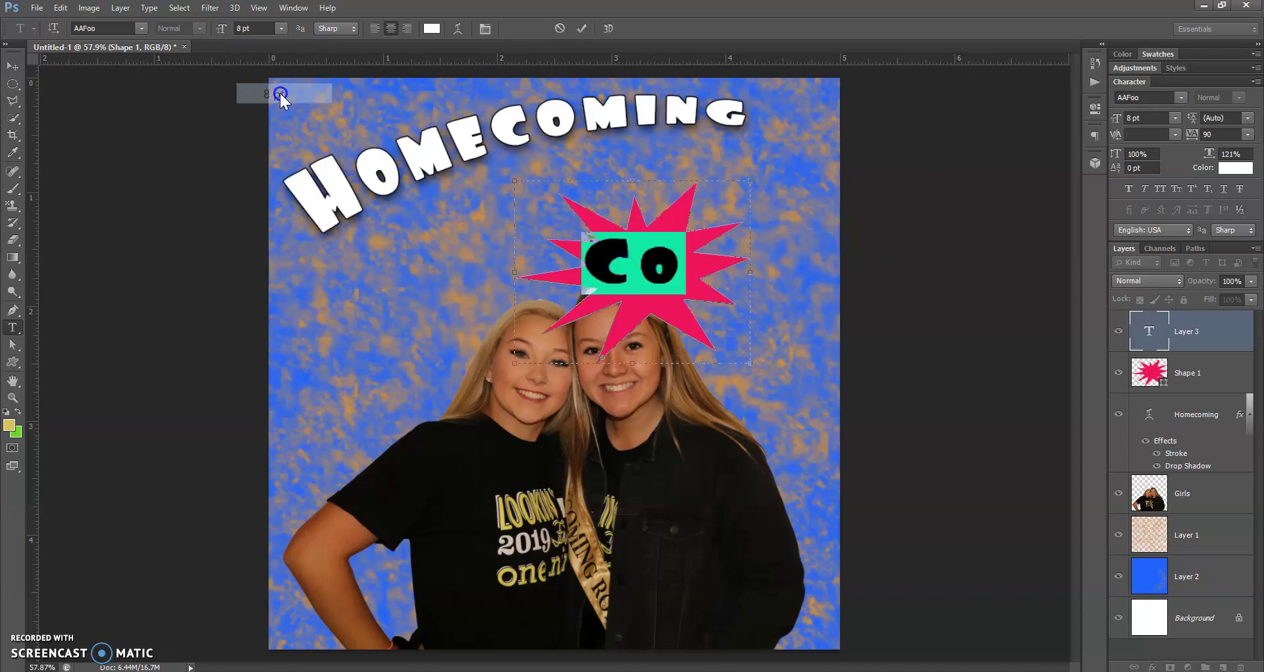
click(631, 233)
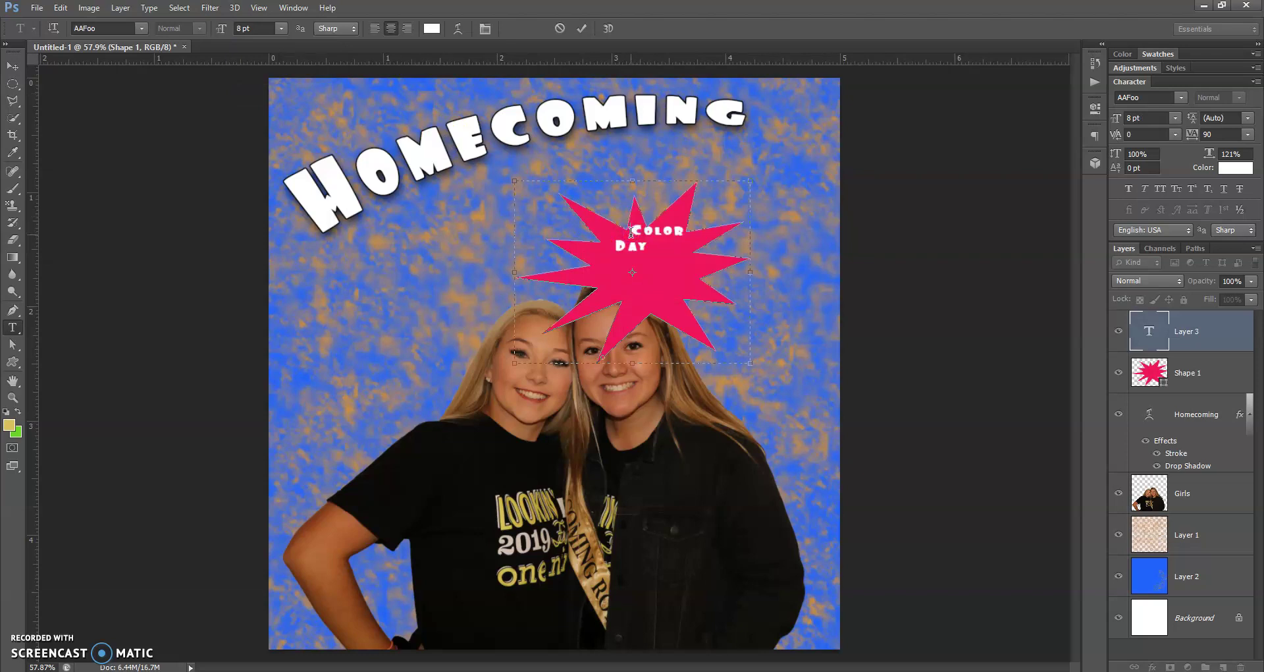
Try left-aligning the "Color Day" text inside the starburst and select all of it.
click(141, 29)
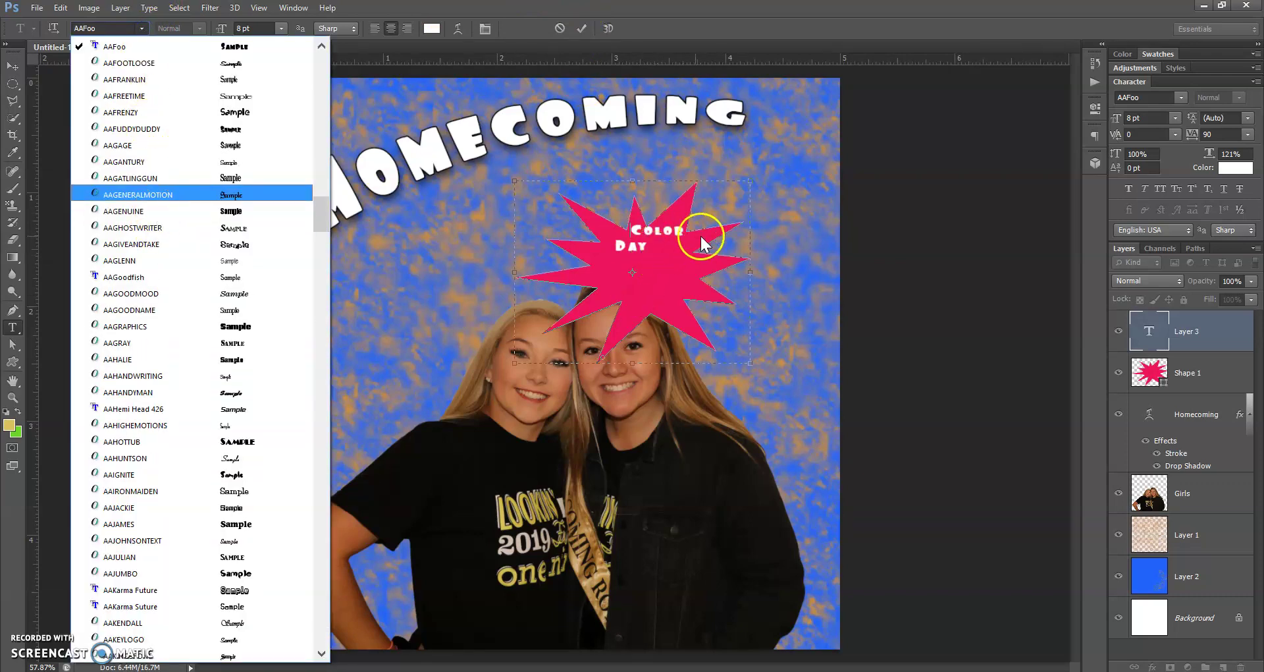
click(373, 27)
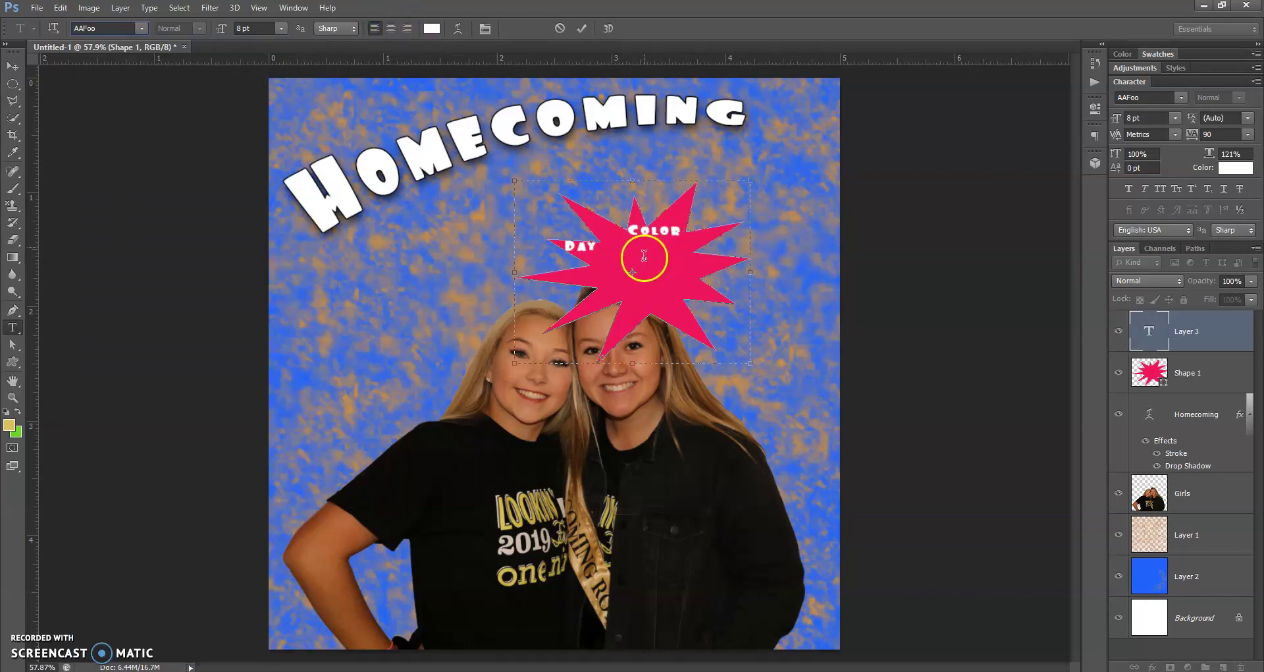
drag(626, 226, 690, 254)
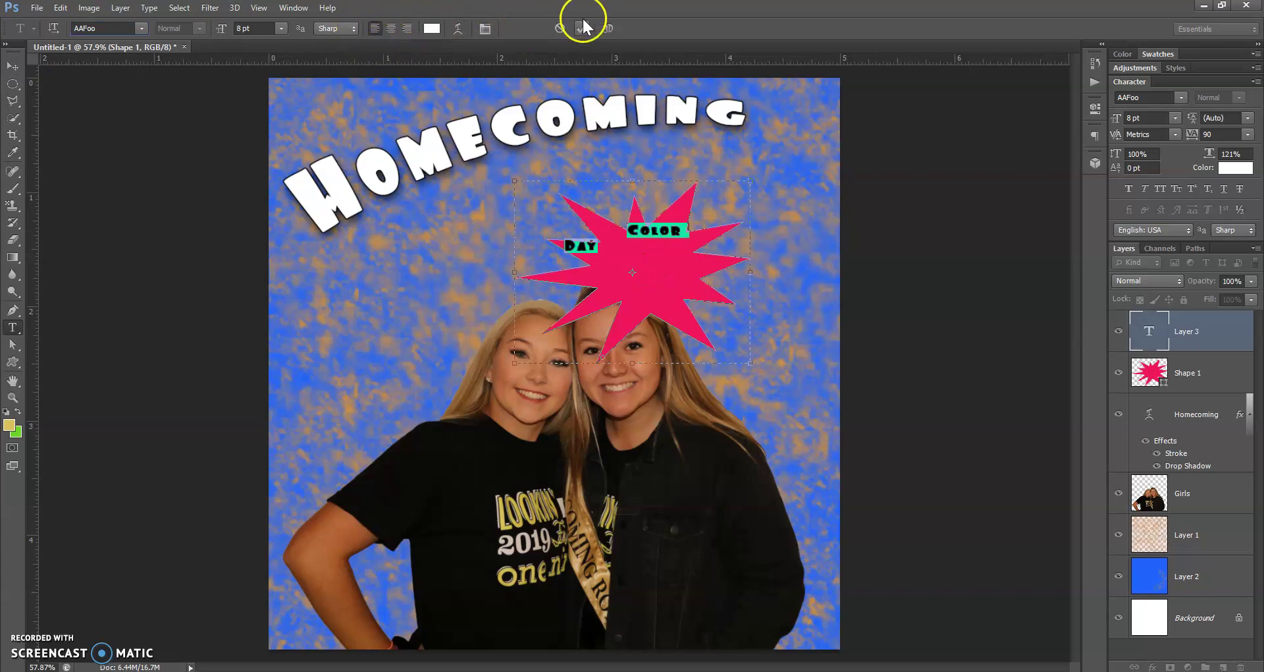
Discard the "Color Day" text and delete the starburst shape layer.
click(561, 29)
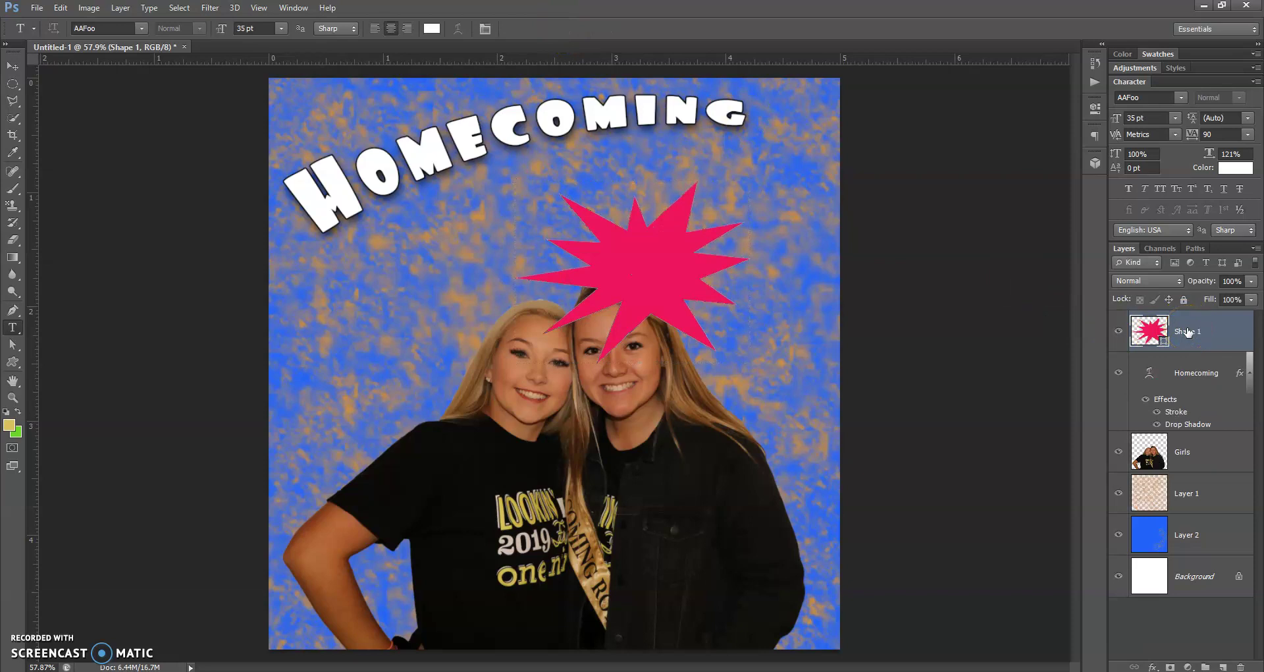
scroll(1188, 331, down, 1)
key(Delete)
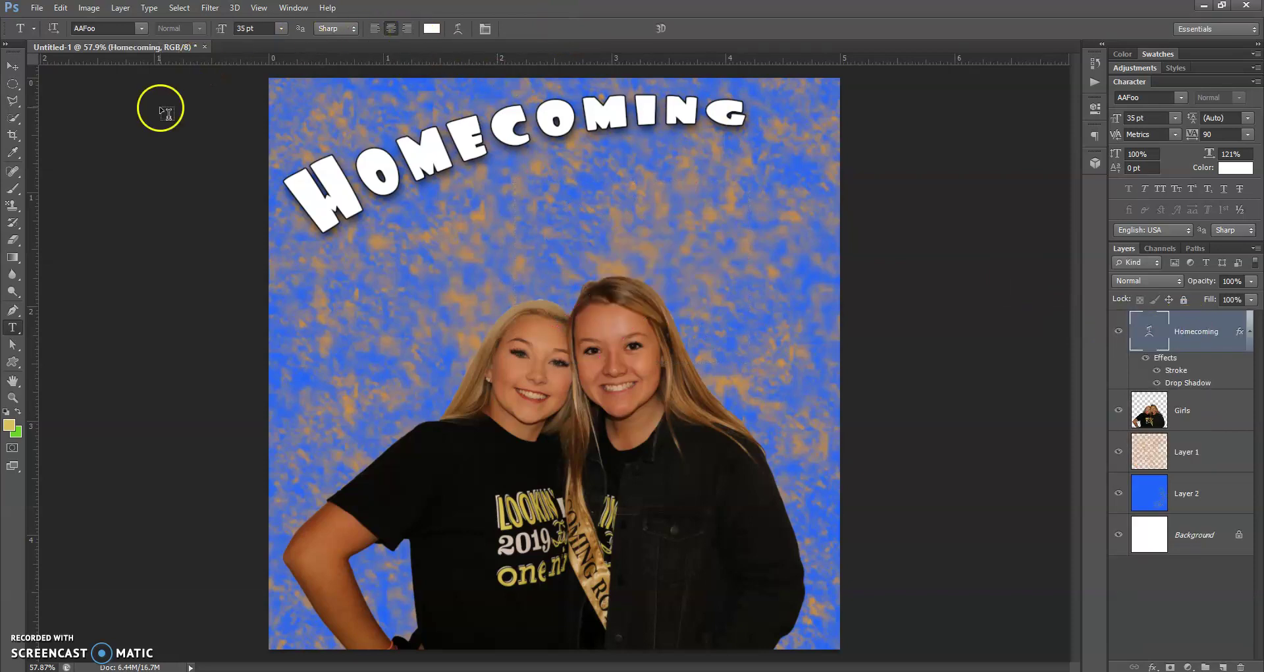
Draw the jagged speech-bubble custom shape above the brunette girl and move it just below the end of the Homecoming lettering.
click(14, 363)
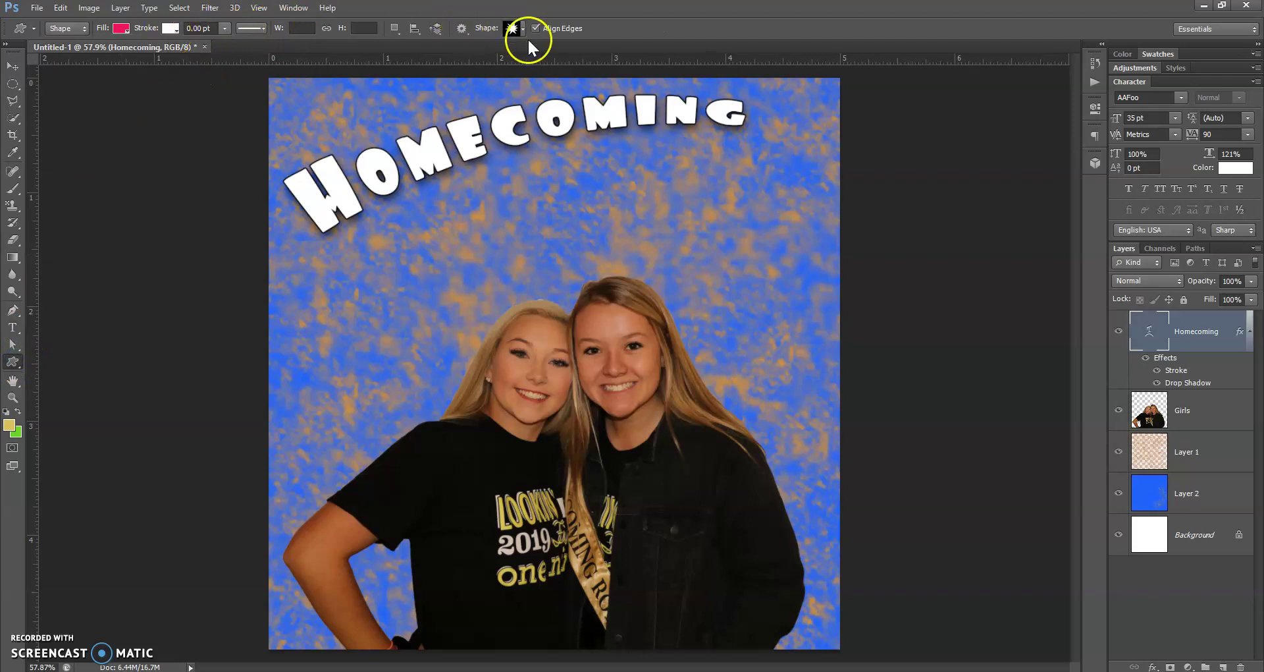
click(523, 28)
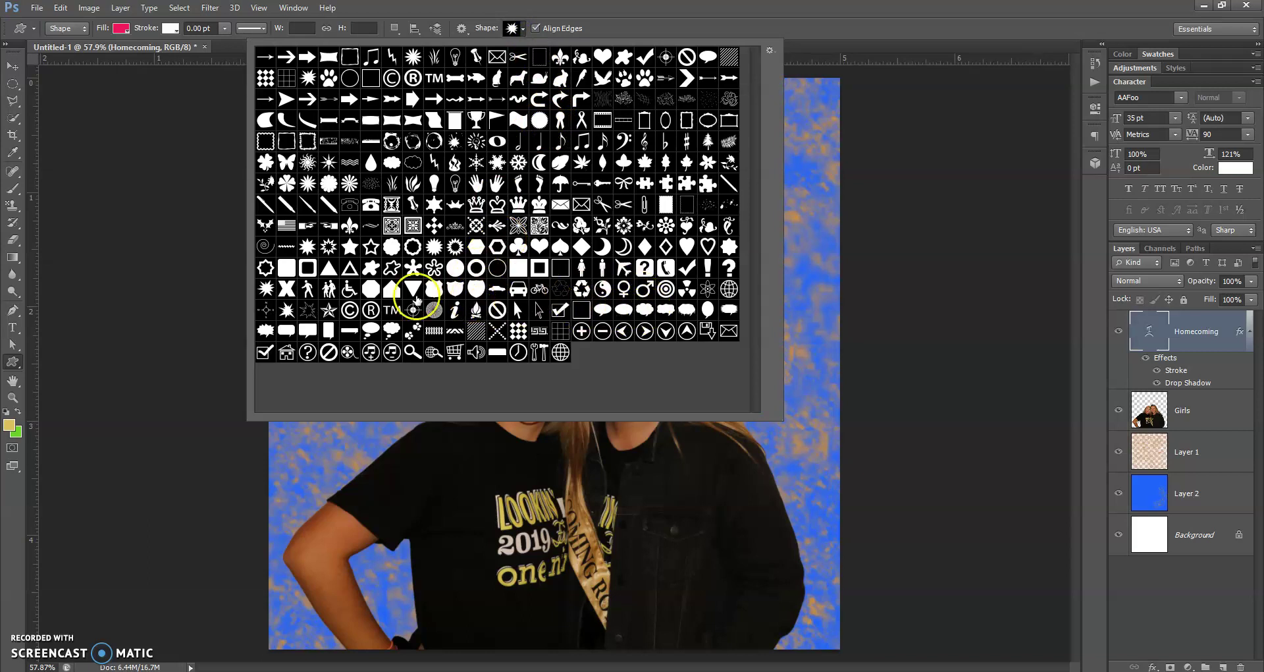
click(266, 331)
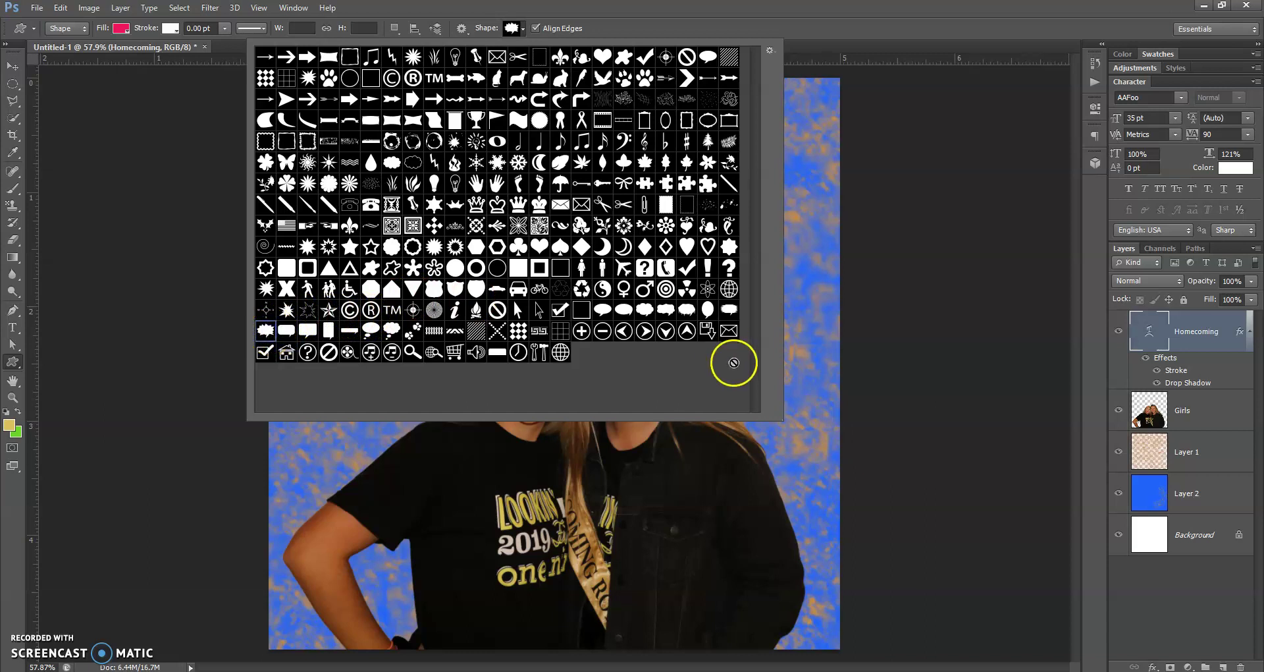
click(697, 28)
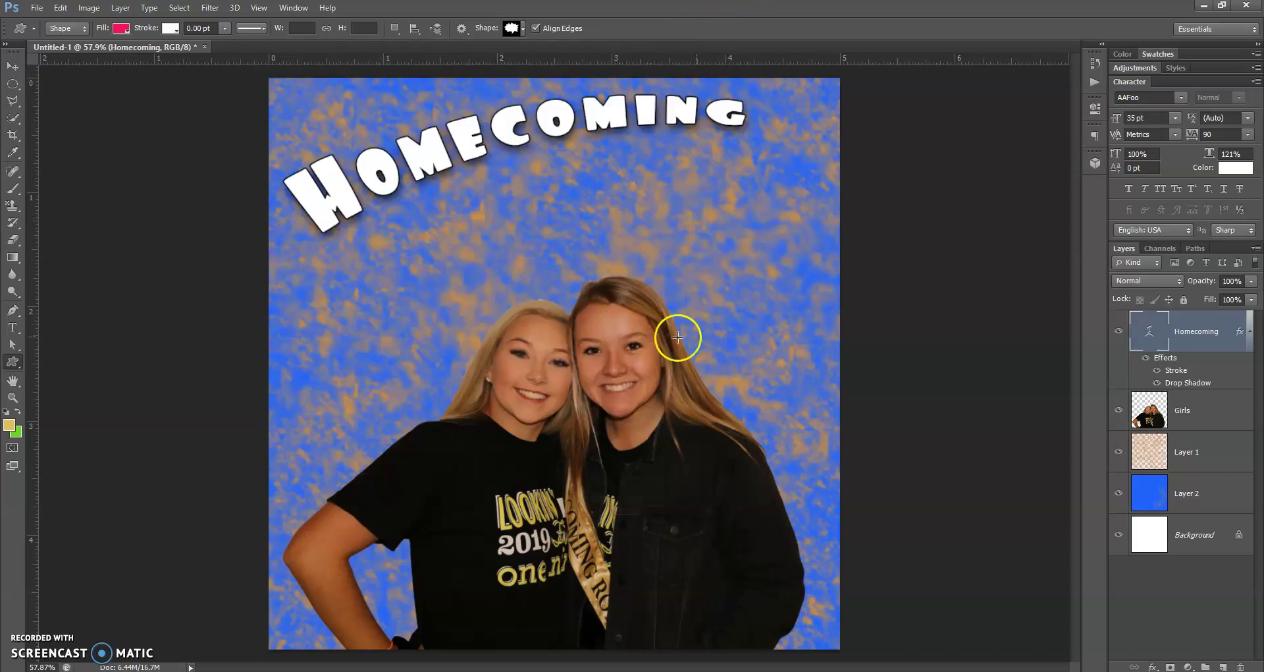
drag(630, 269, 796, 129)
click(11, 66)
drag(700, 210, 694, 252)
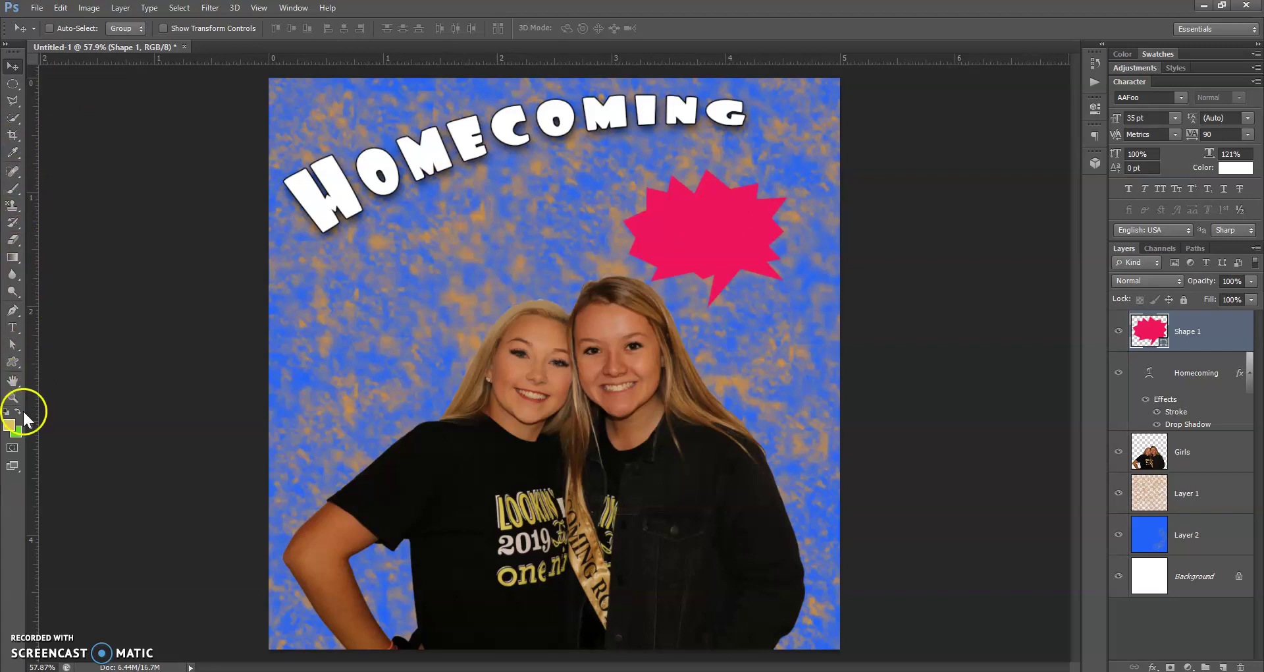
Add the text "Seniors wear Black on Color Day" inside the pink speech bubble.
click(14, 328)
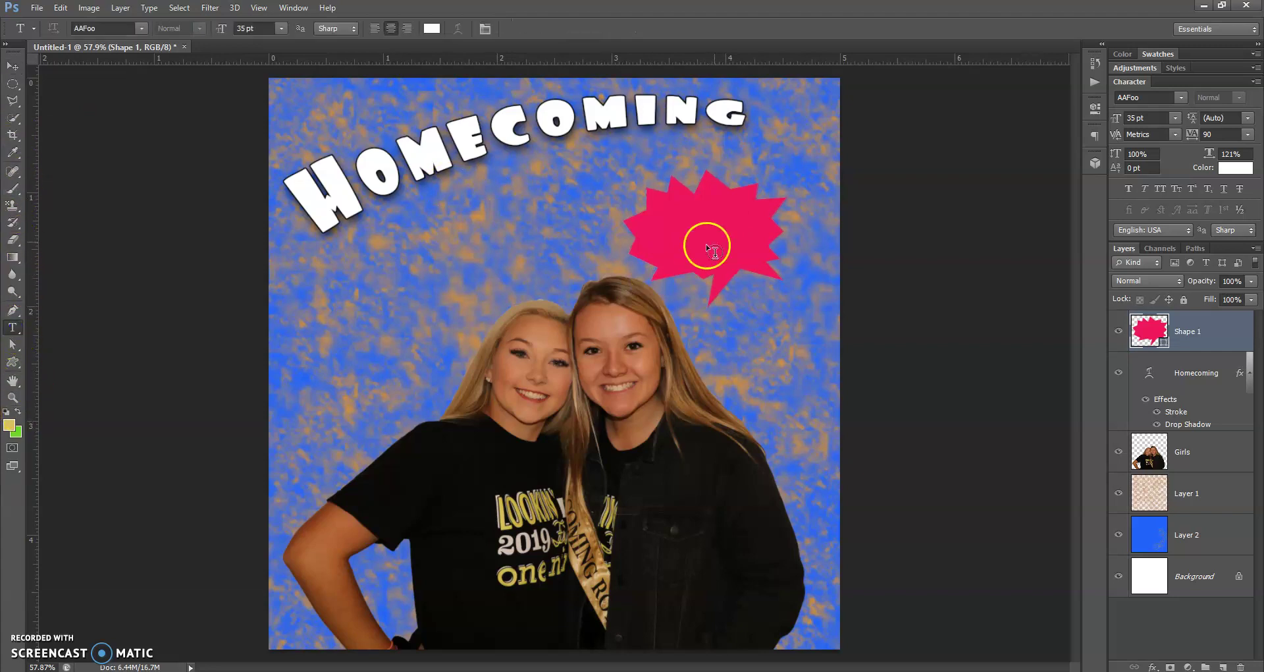
click(696, 216)
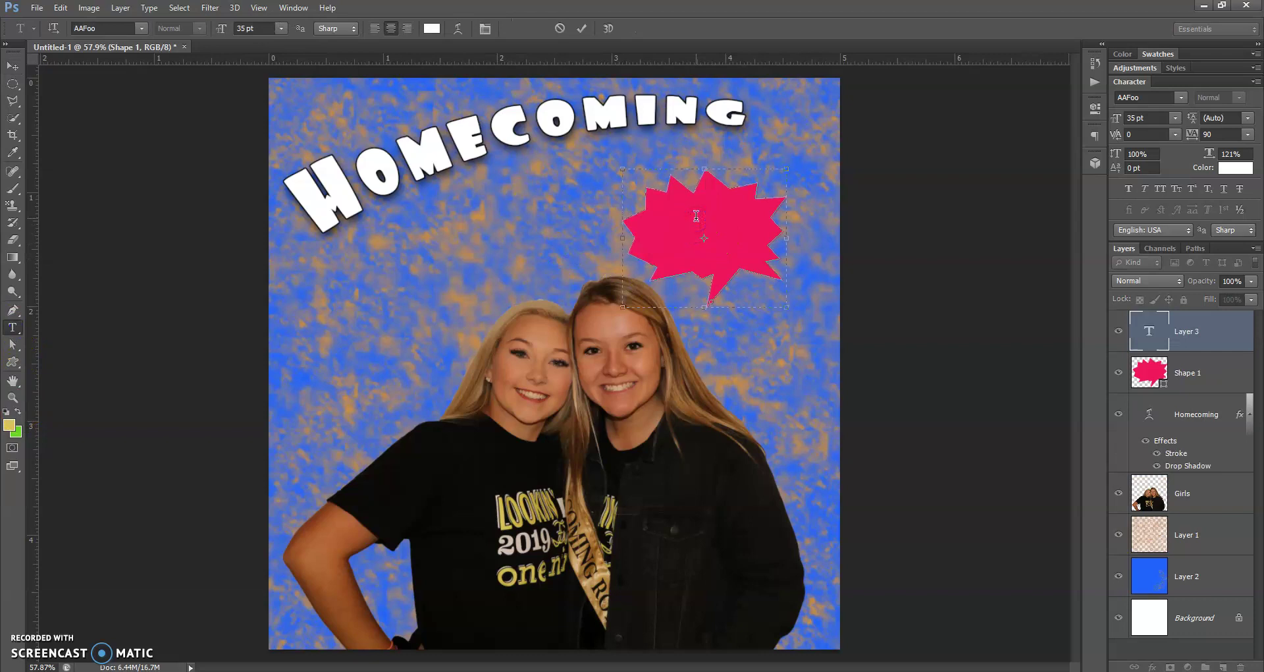
text(Se)
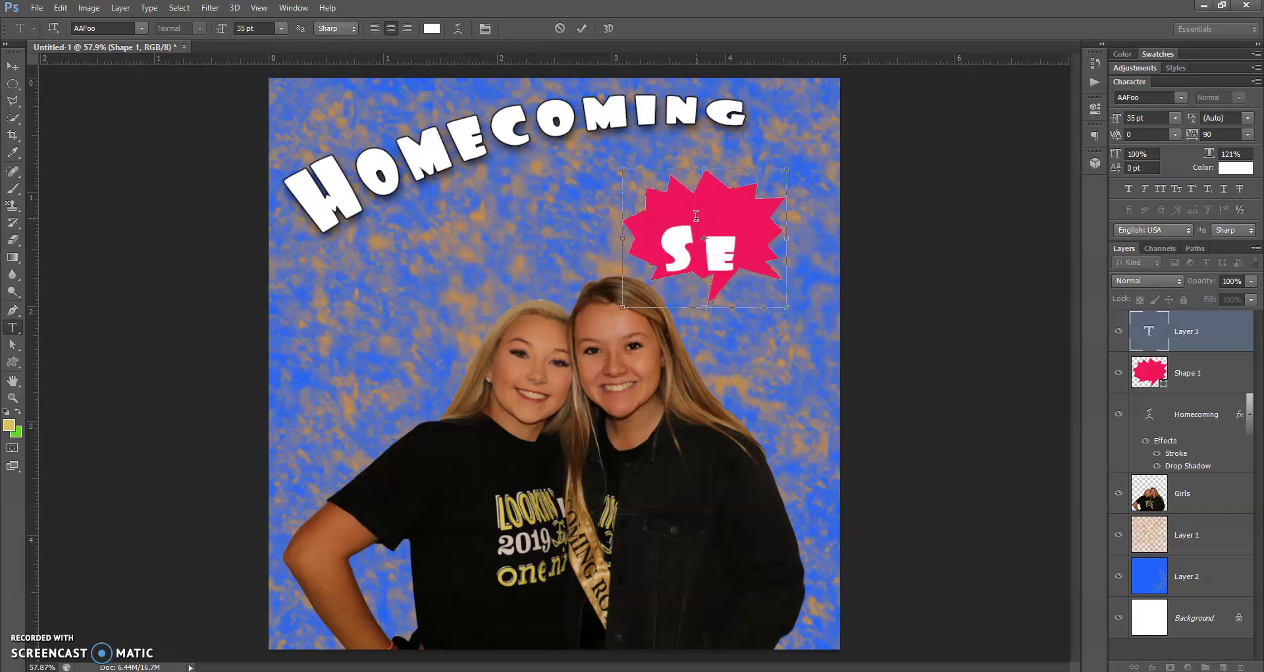
Try the speech-bubble text at 12 pt and at 10 pt.
key(ctrl+a)
click(282, 28)
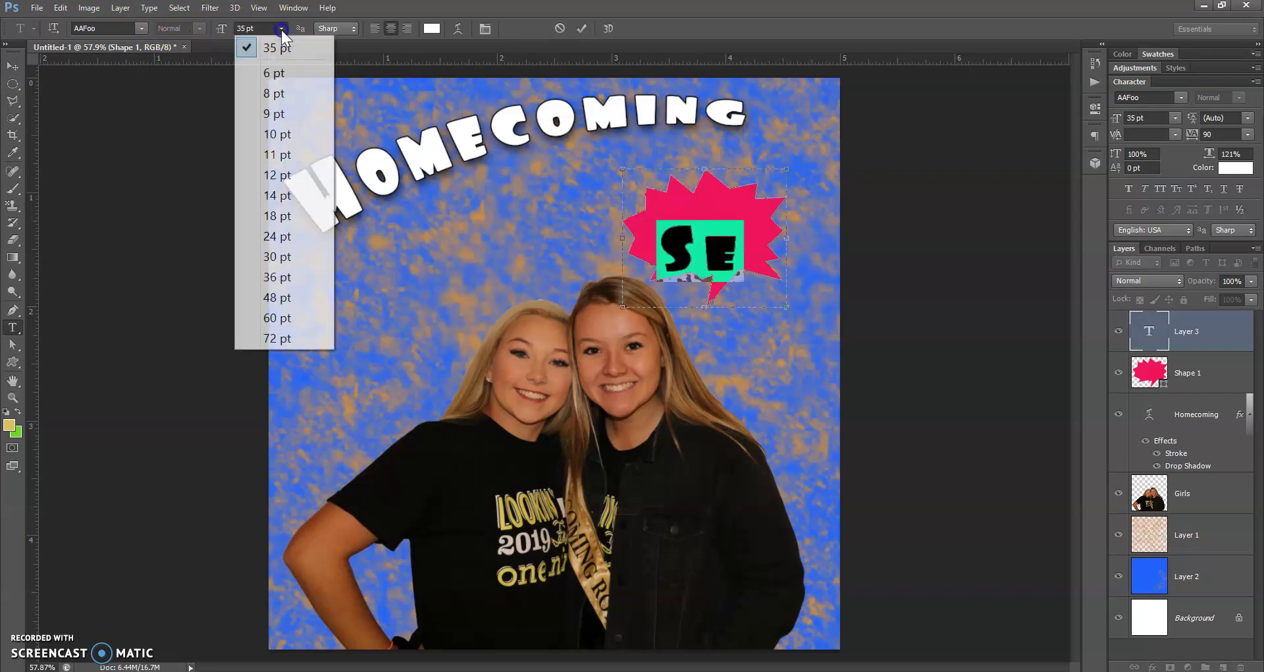
click(277, 175)
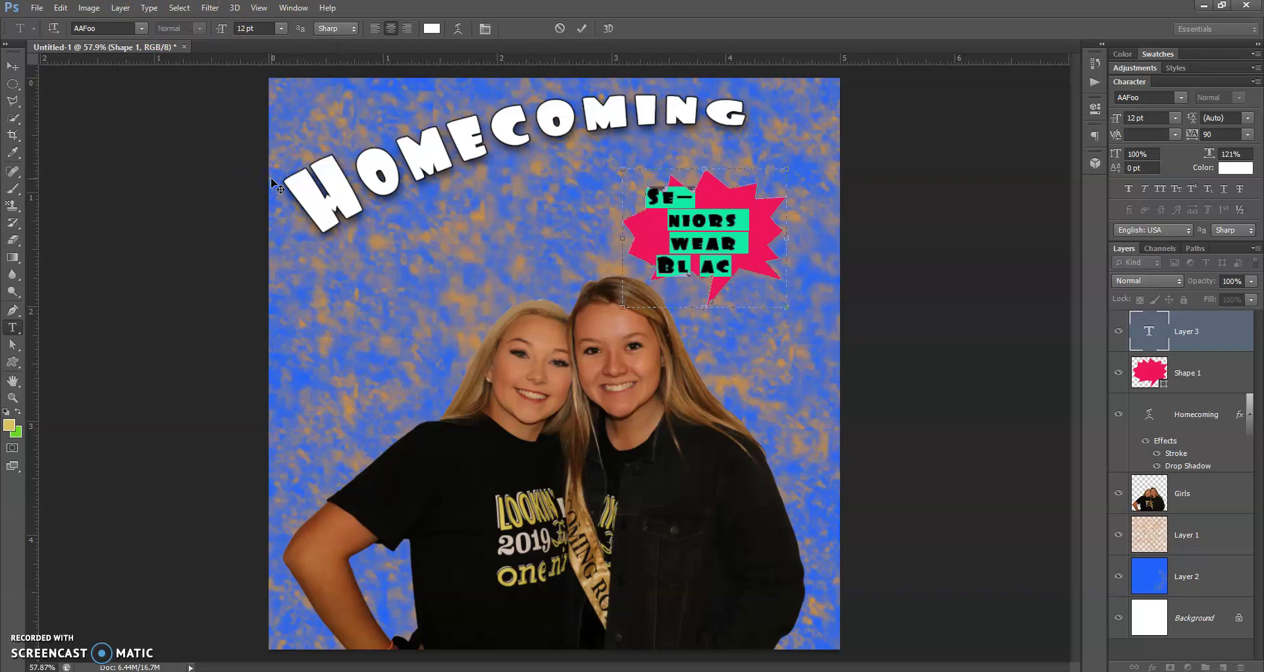
click(281, 28)
click(276, 131)
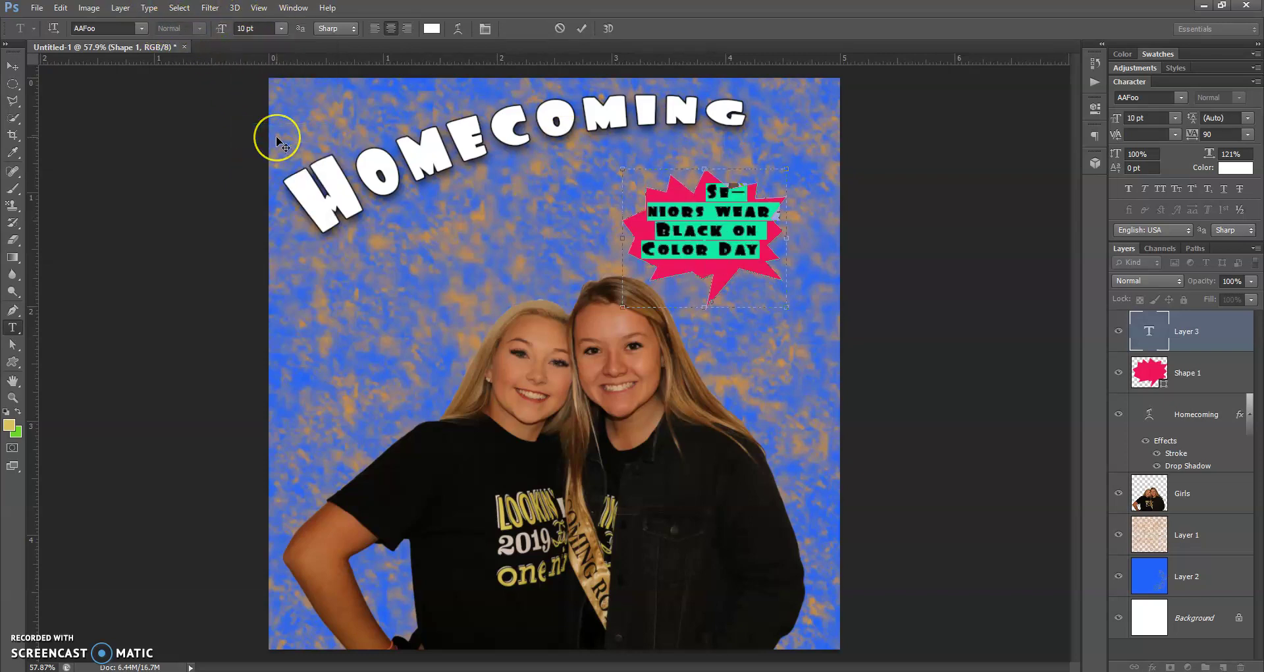
Set the speech-bubble text to 9 pt and nudge it slightly to centre it in the bubble.
click(705, 184)
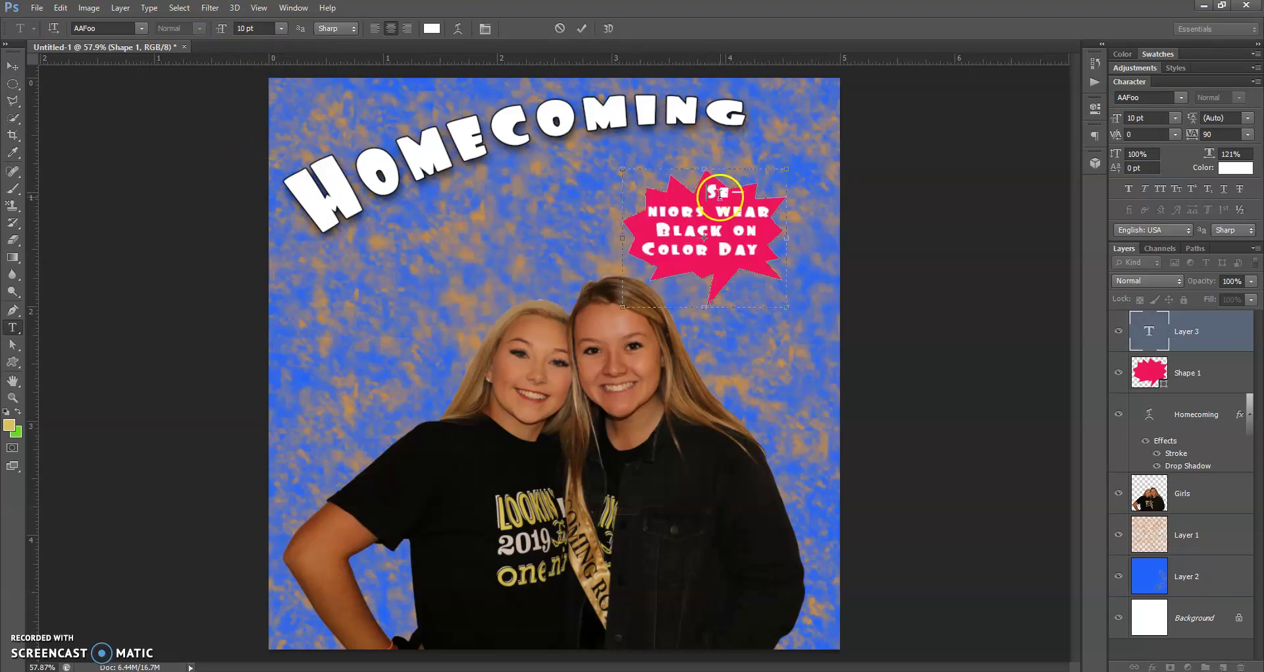
drag(704, 190, 759, 259)
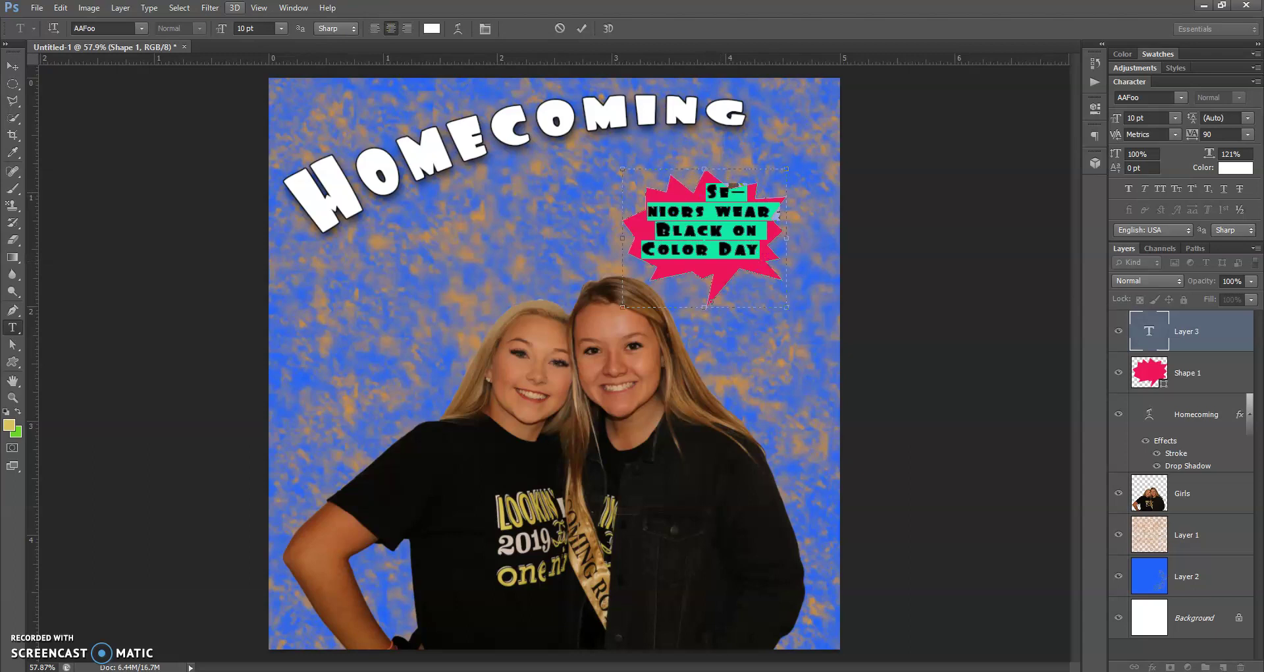
click(280, 27)
click(273, 116)
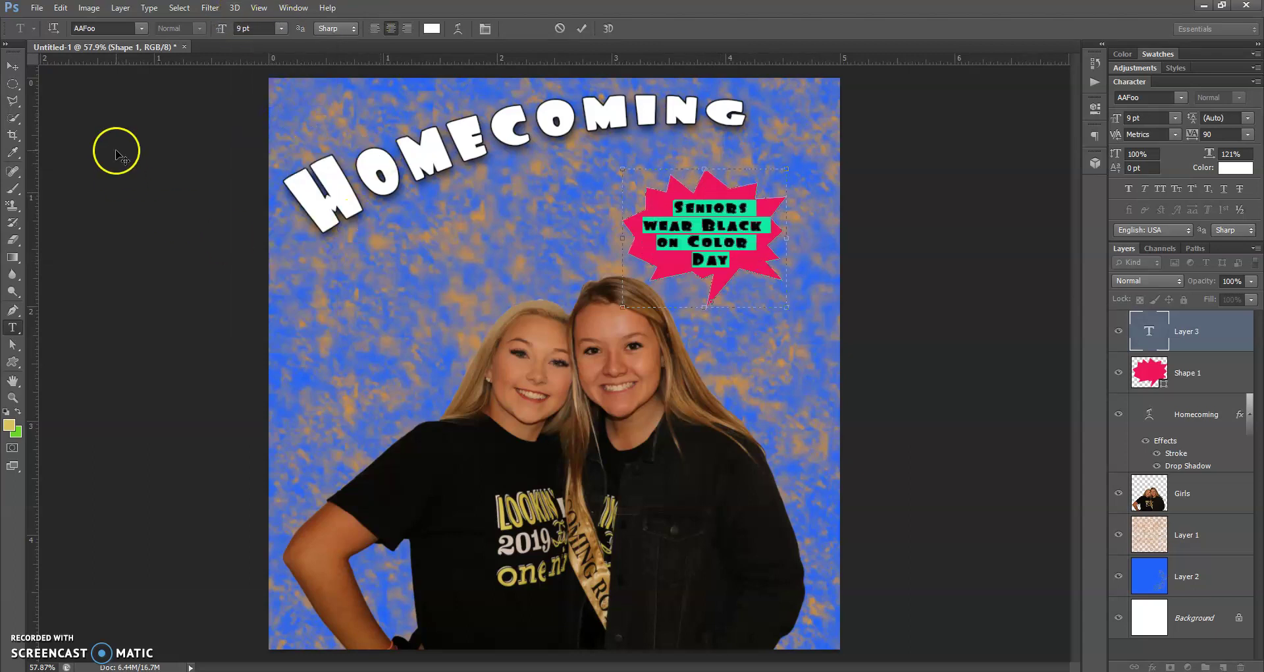
click(11, 66)
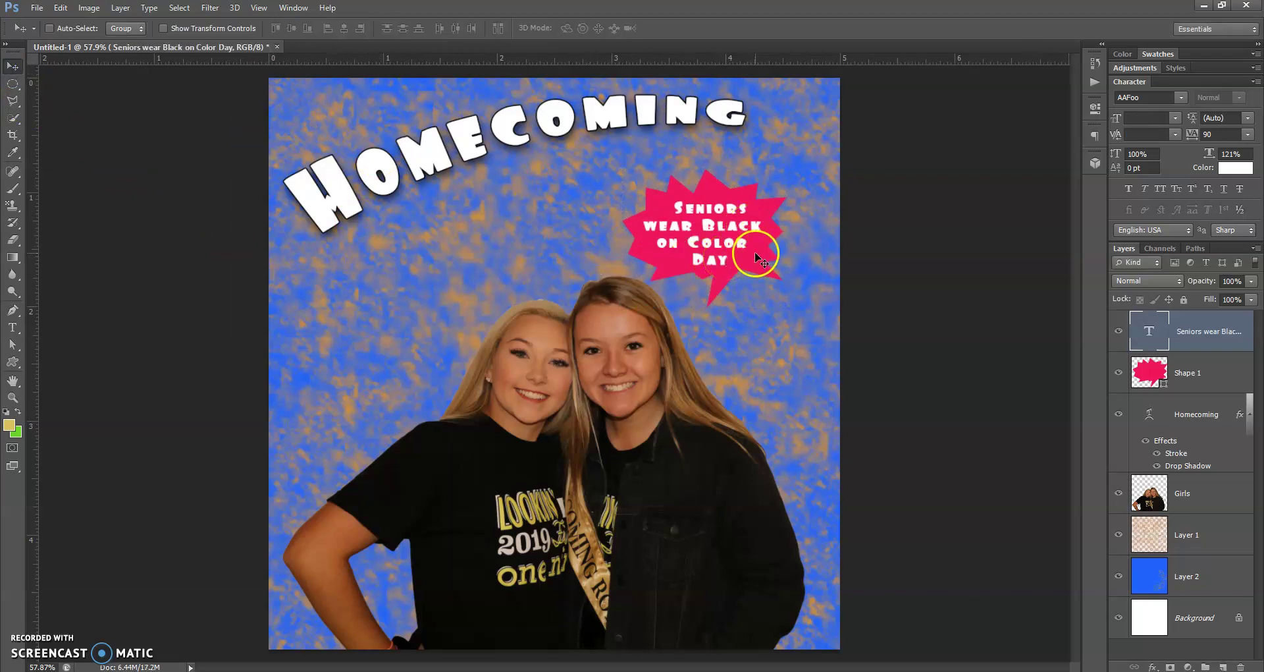
mouse_move(760, 243)
mouse_down()
mouse_move(770, 260)
mouse_move(758, 246)
mouse_up()
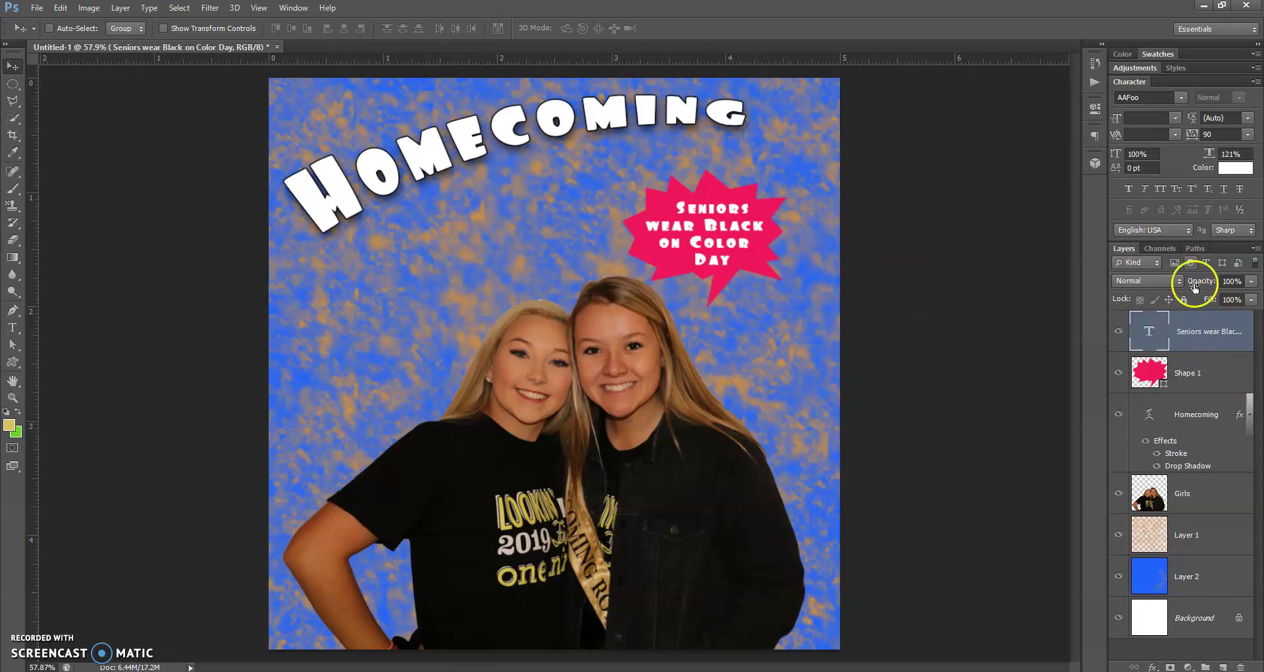
Merge the text layer with the Shape 1 layer and move the merged speech bubble slightly up and to the right.
ctrl+click(1198, 365)
right_click(1198, 367)
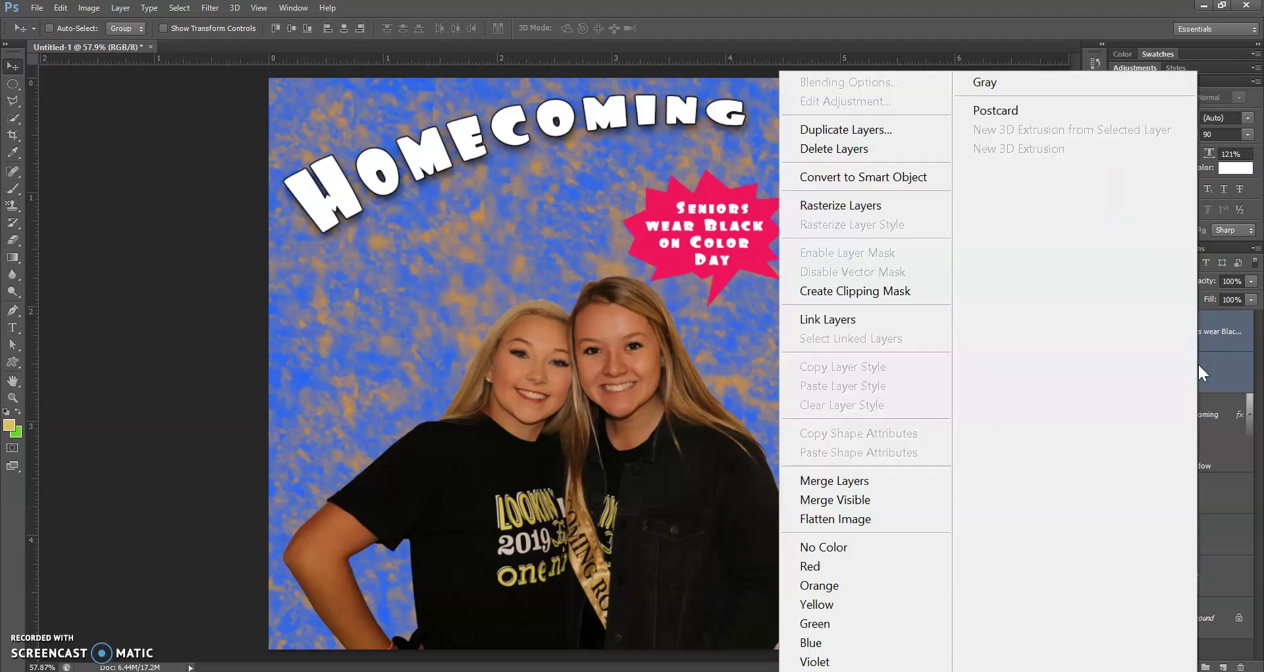
click(849, 481)
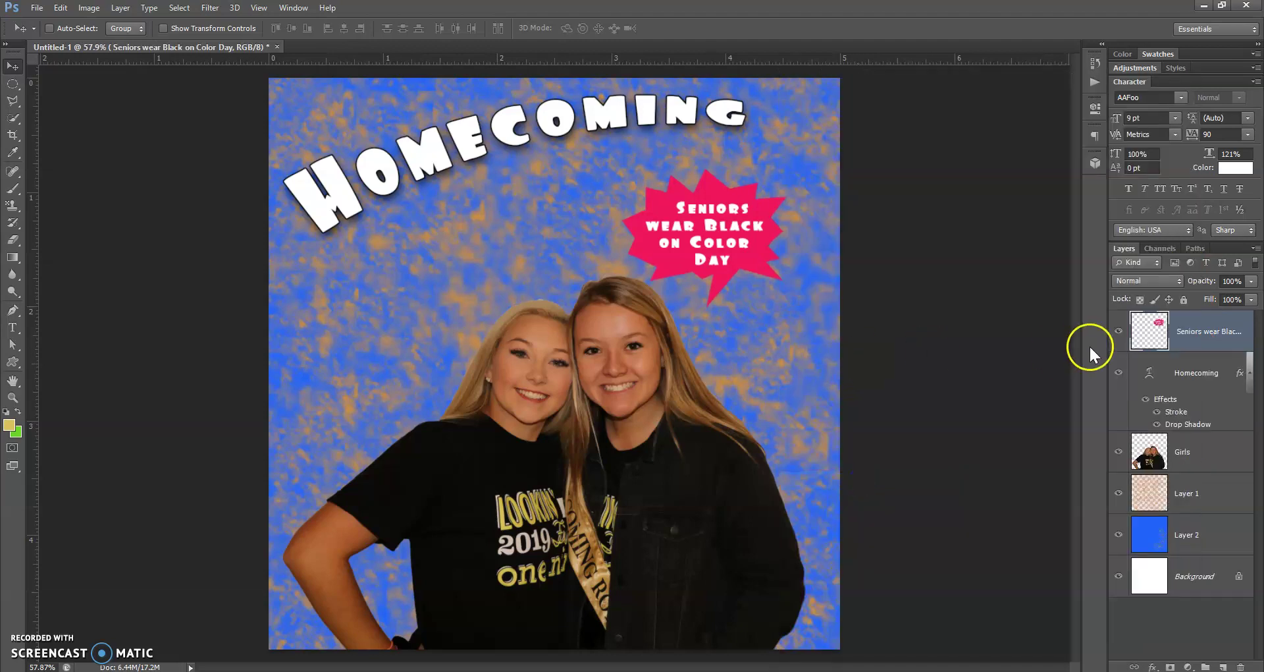
mouse_move(765, 228)
mouse_down()
mouse_move(787, 253)
mouse_move(748, 223)
mouse_move(791, 216)
mouse_move(782, 233)
mouse_up()
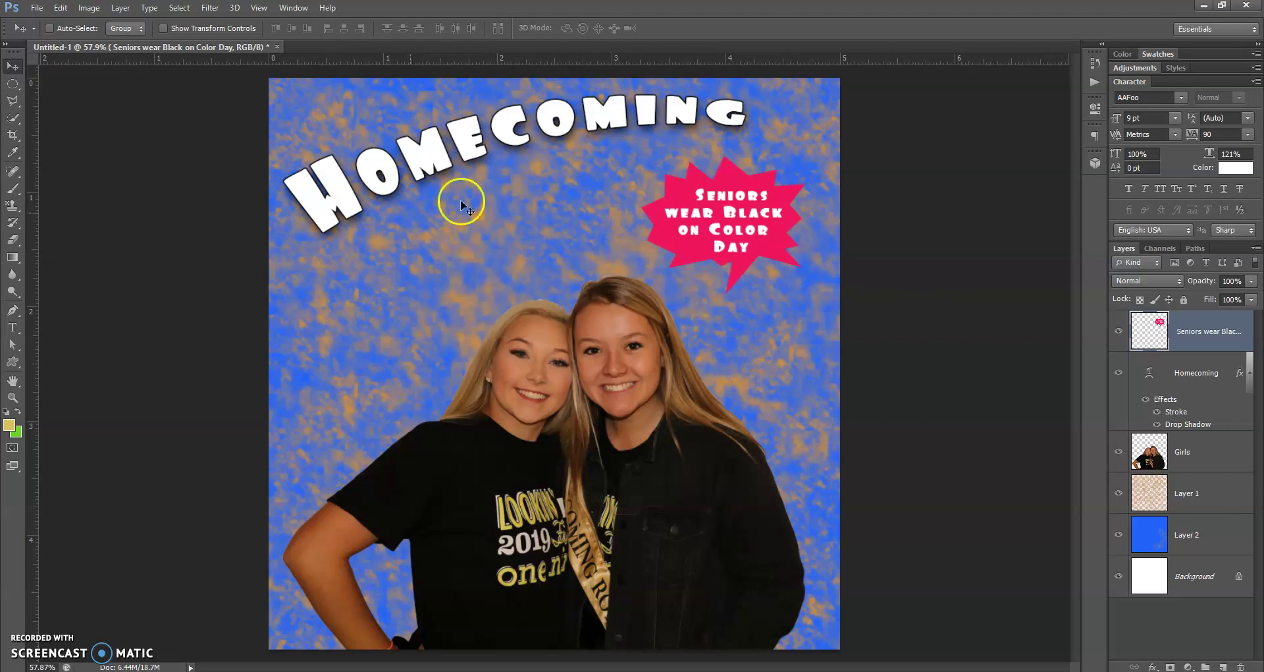
click(21, 354)
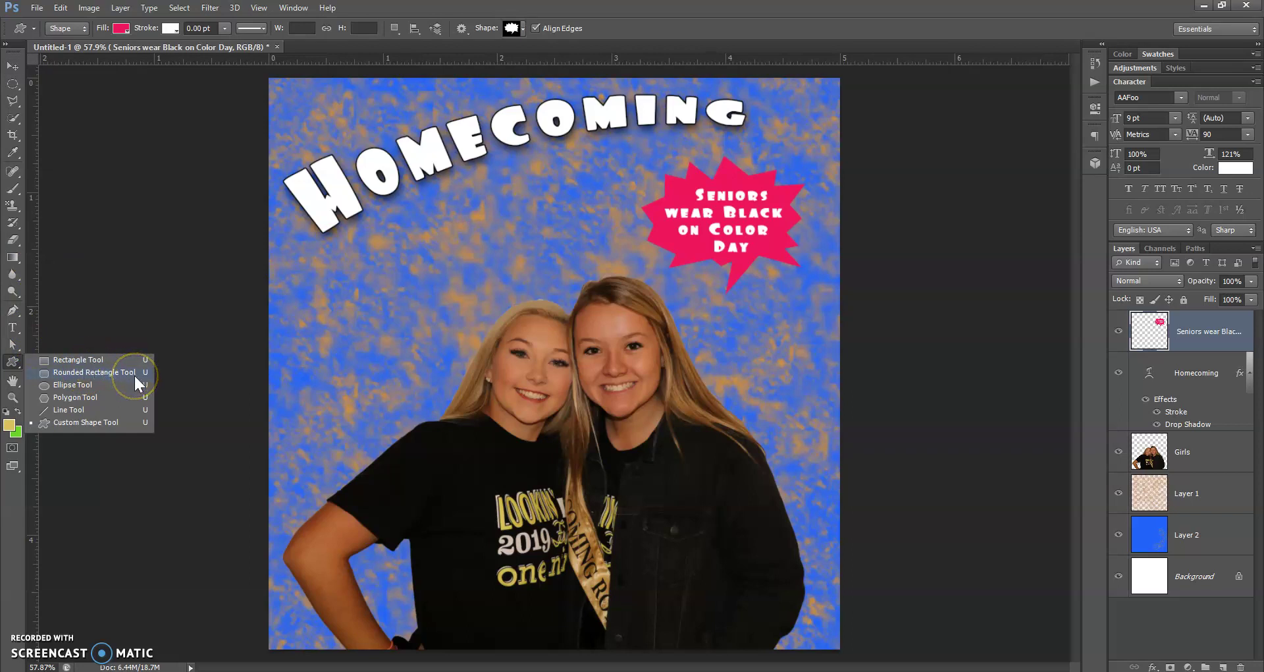
click(265, 497)
click(244, 515)
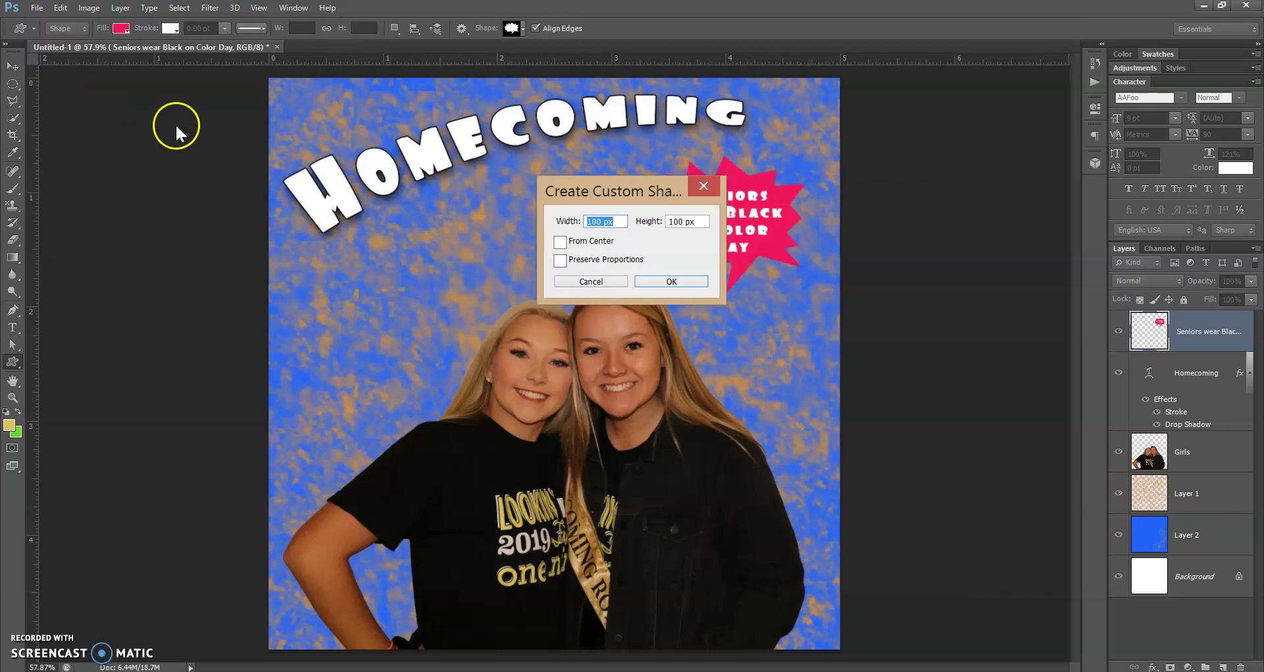
click(673, 279)
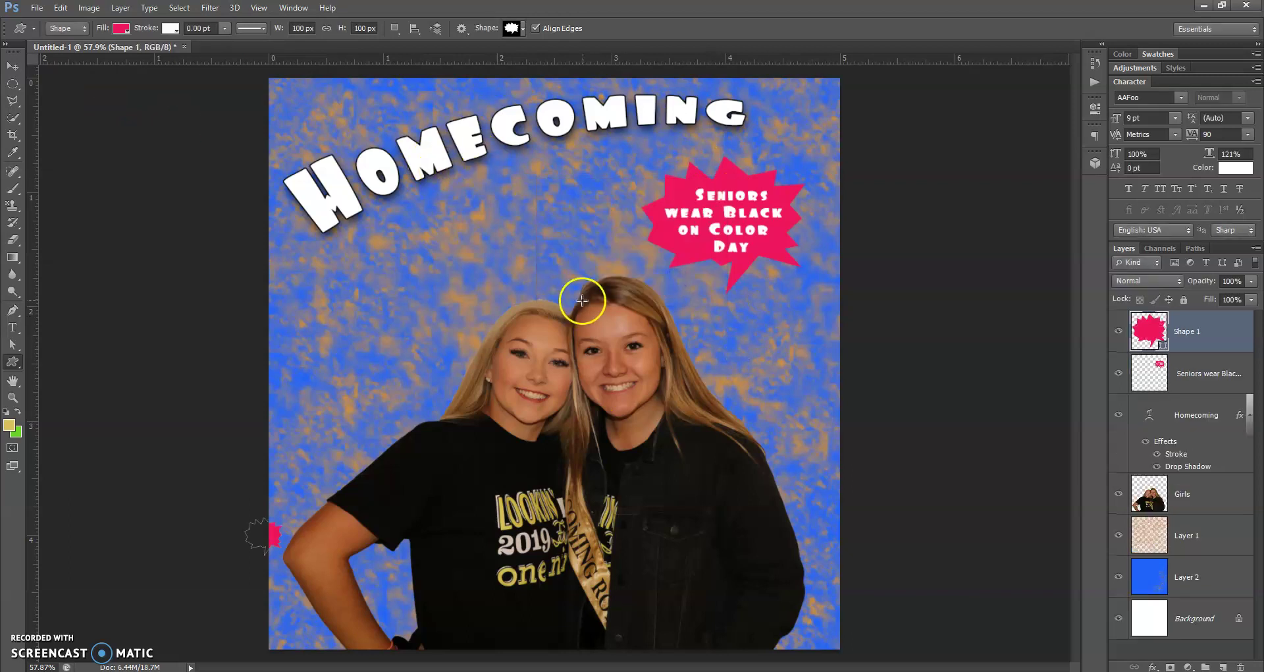
click(1228, 332)
key(Delete)
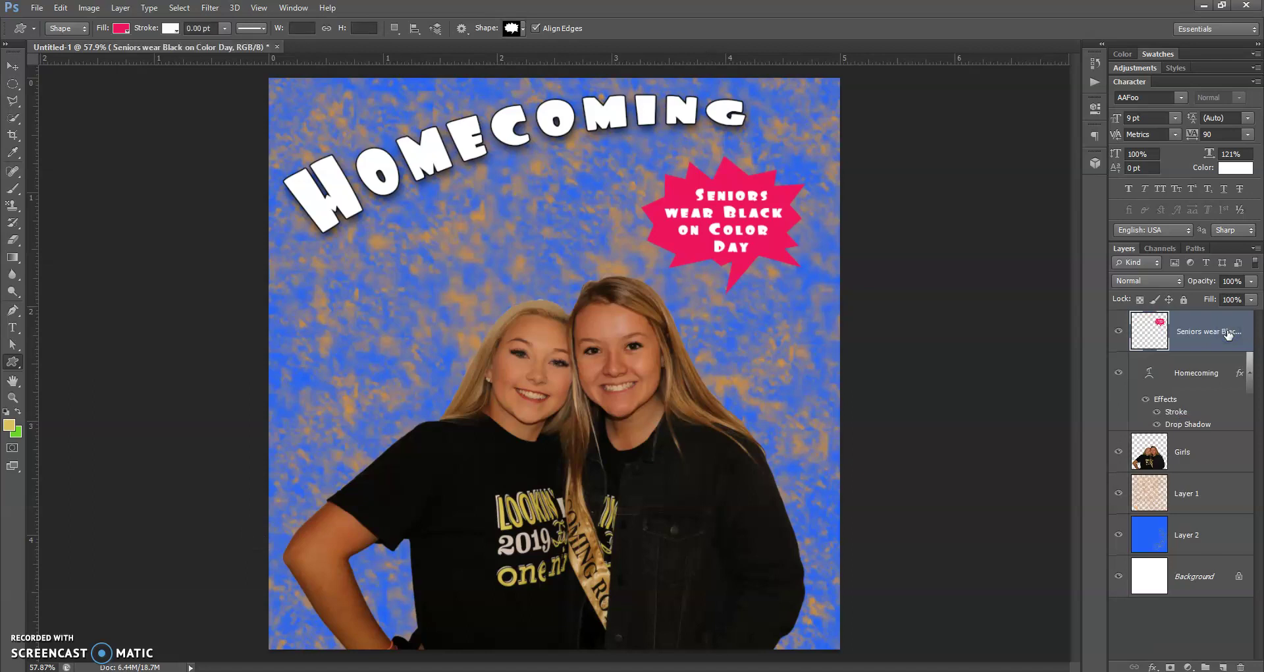